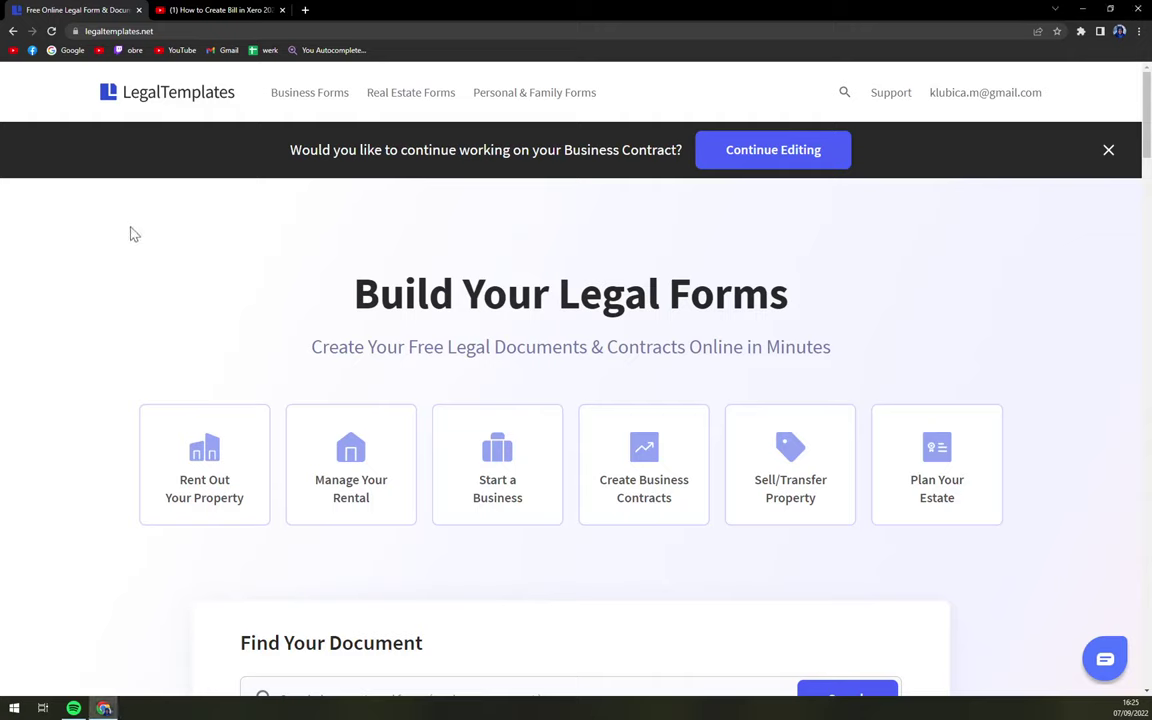
# Open the complete list of business forms on LegalTemplates.
pyautogui.click(208, 9)
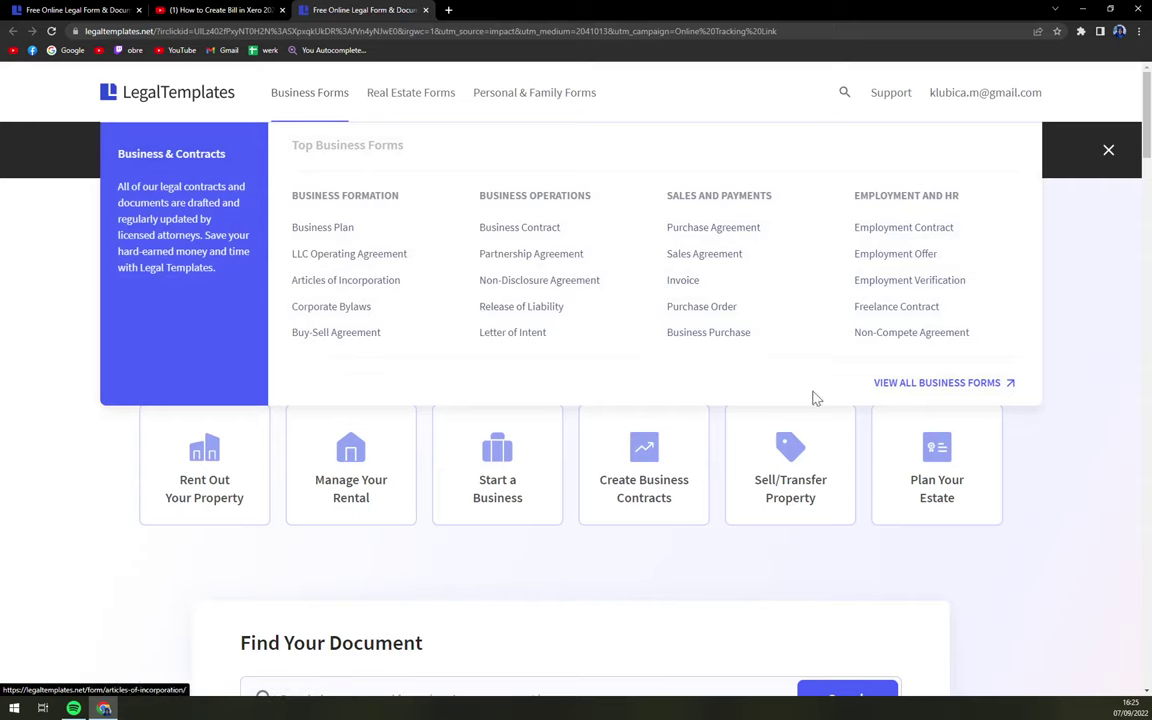
pyautogui.click(957, 388)
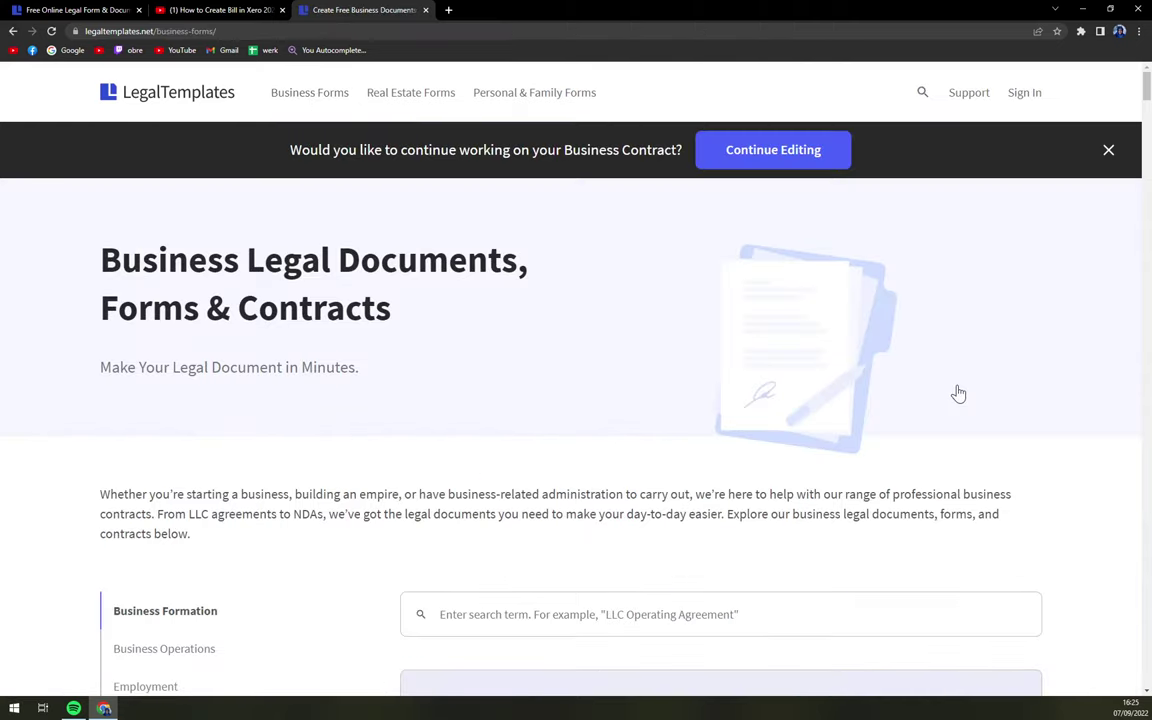
pyautogui.scroll(-4, 548, 352)
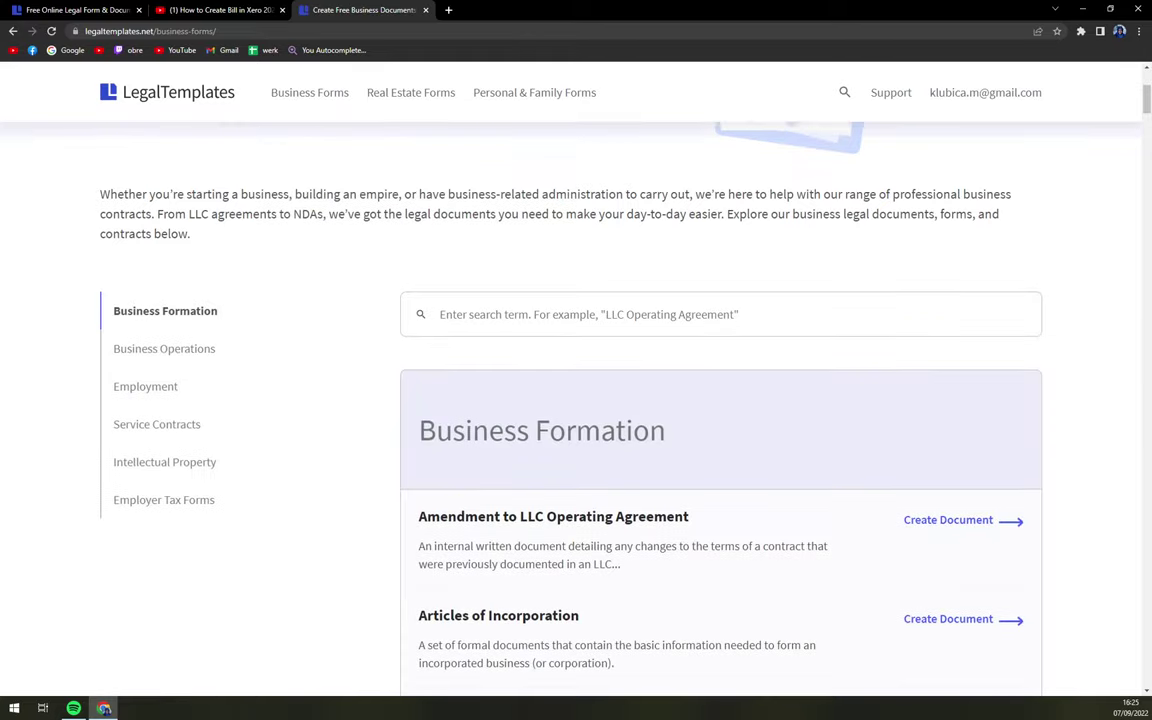
# Search the business forms for "photography" and start a new document from the Photography Invoice template.
pyautogui.click(450, 314)
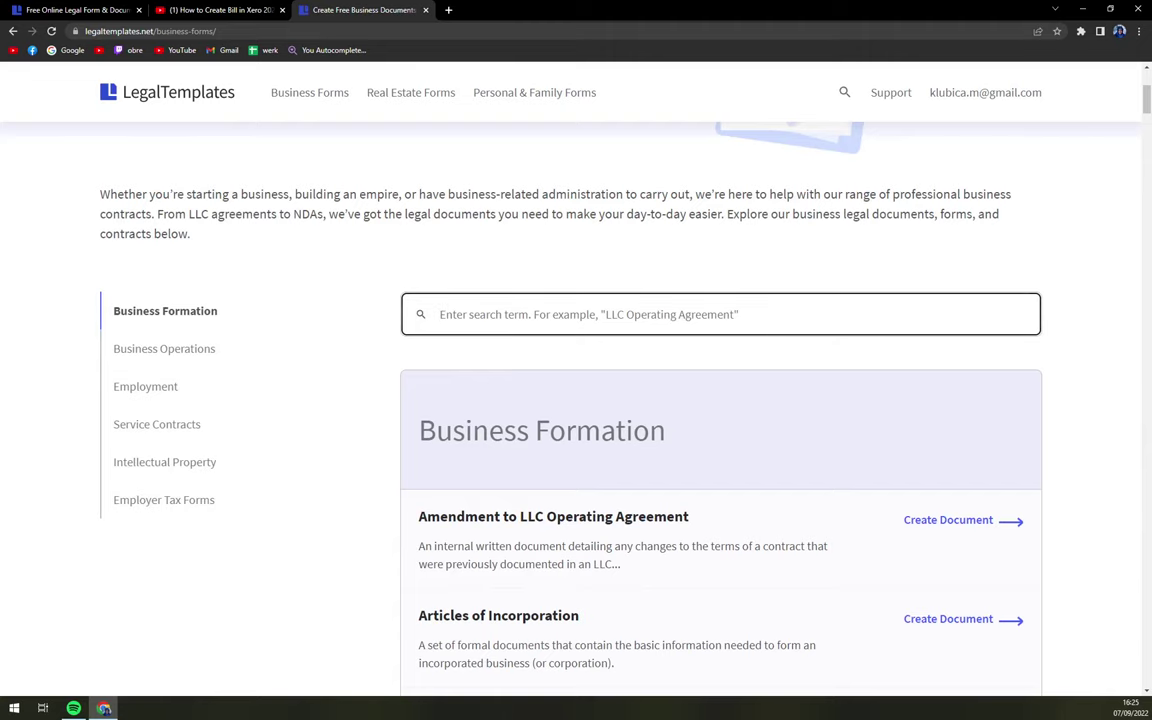
pyautogui.write('photogra')
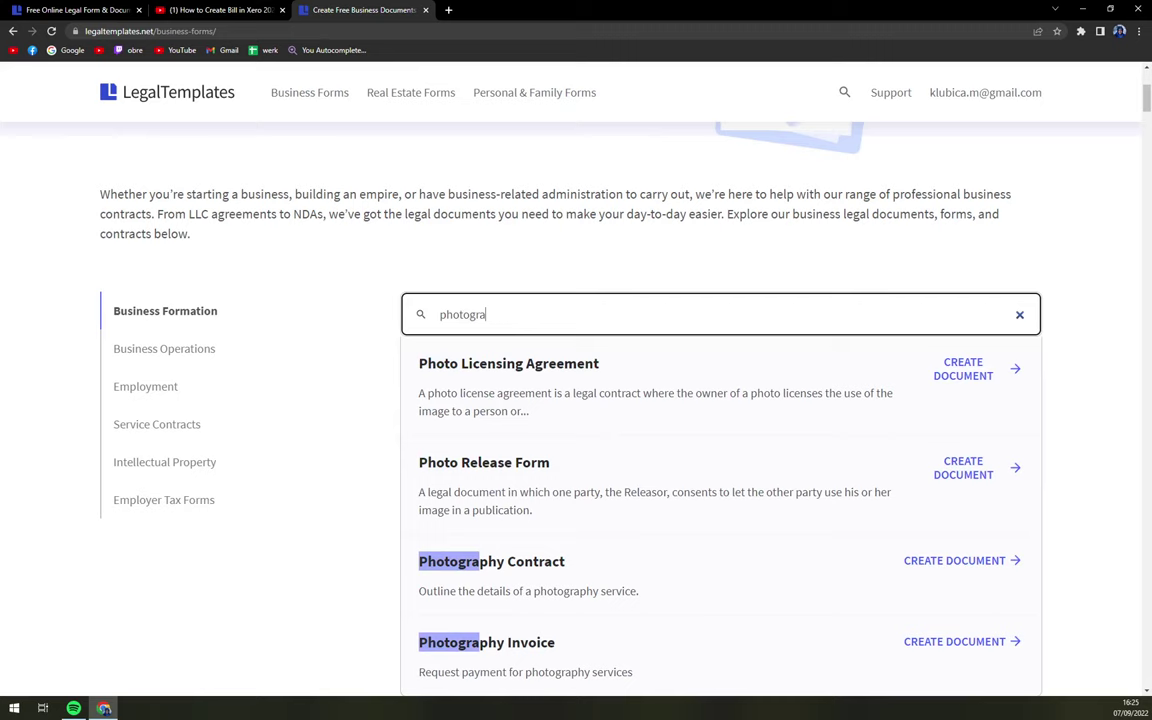
pyautogui.write('phy')
pyautogui.scroll(-1, 533, 537)
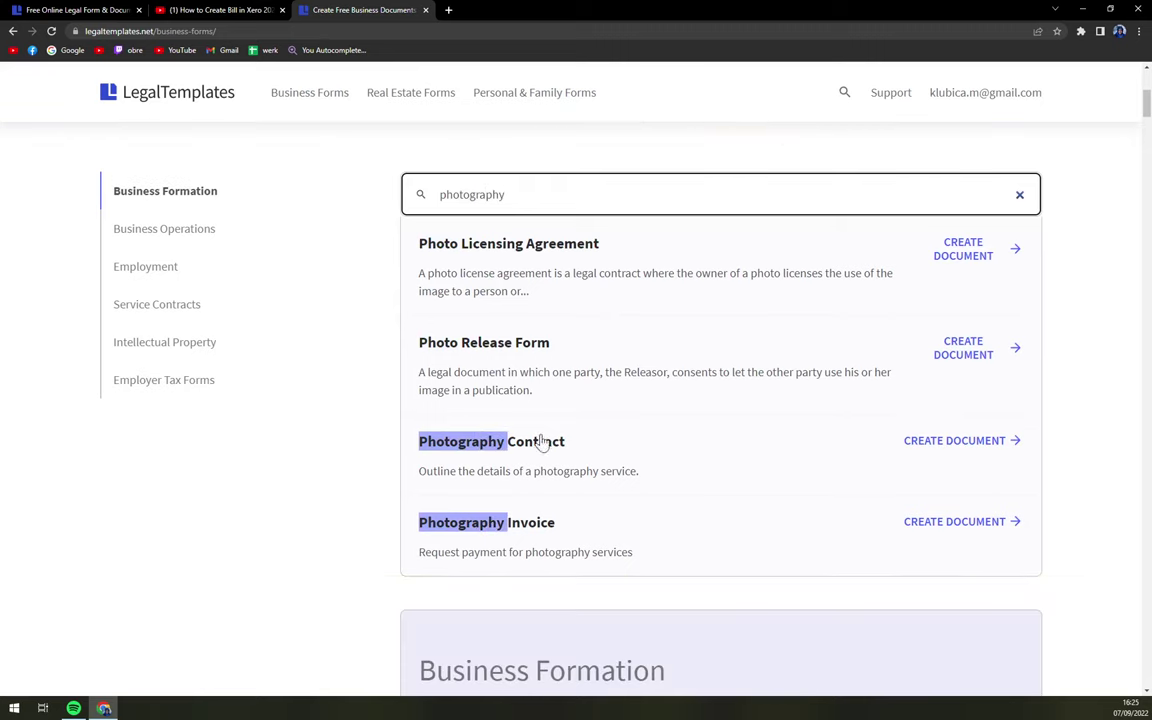
pyautogui.click(533, 537)
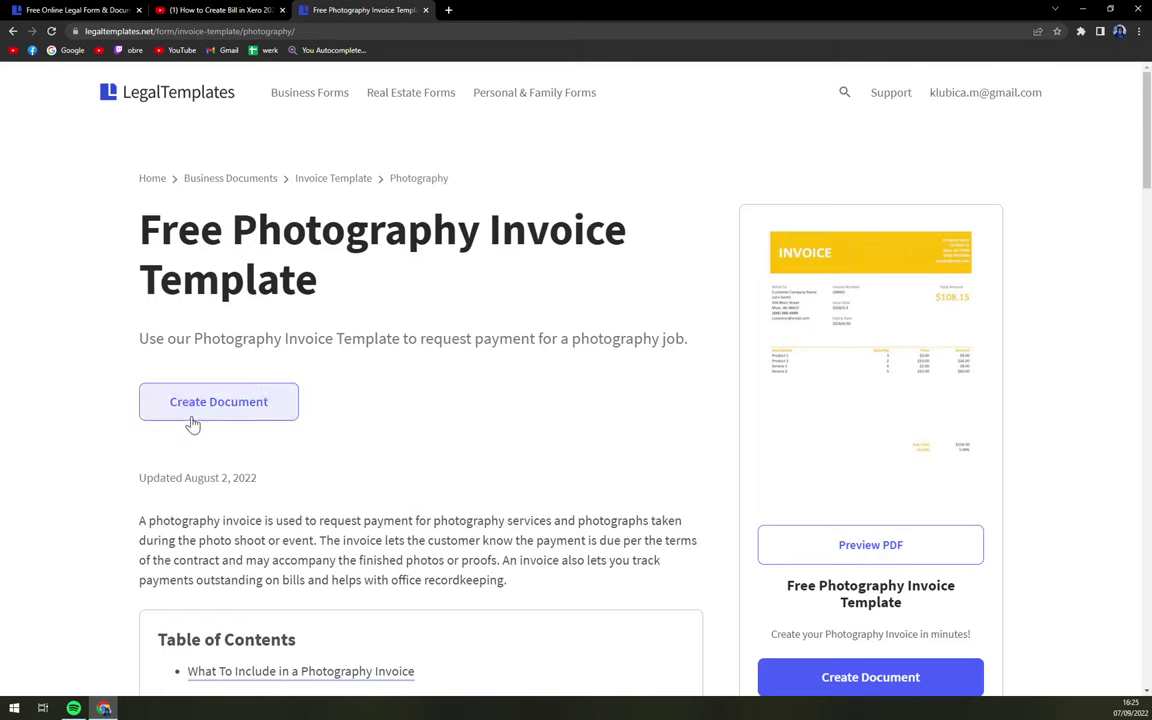
pyautogui.click(190, 405)
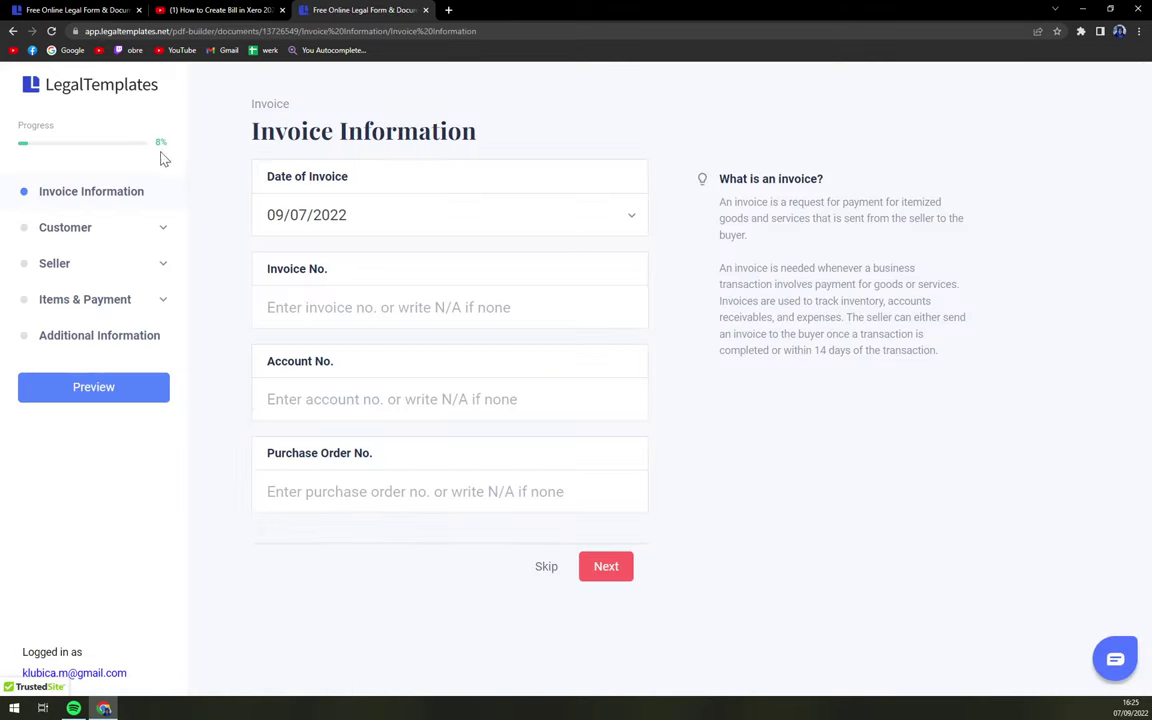
pyautogui.click(380, 306)
pyautogui.click(305, 398)
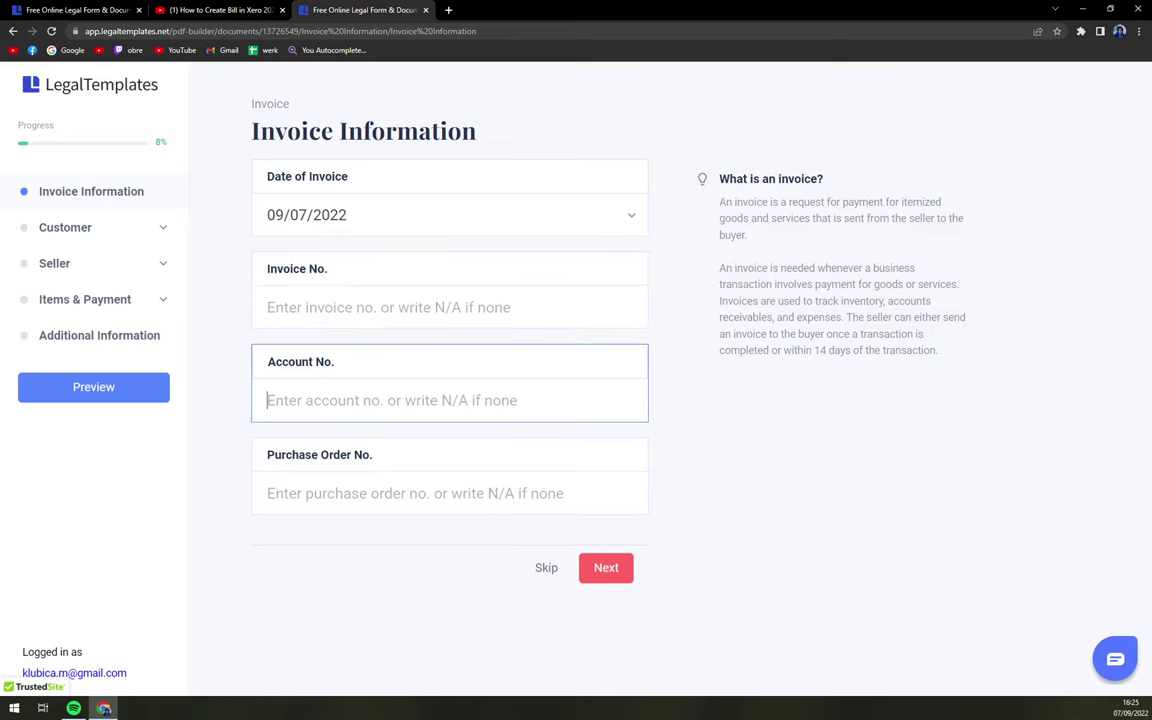
pyautogui.press('Tab')
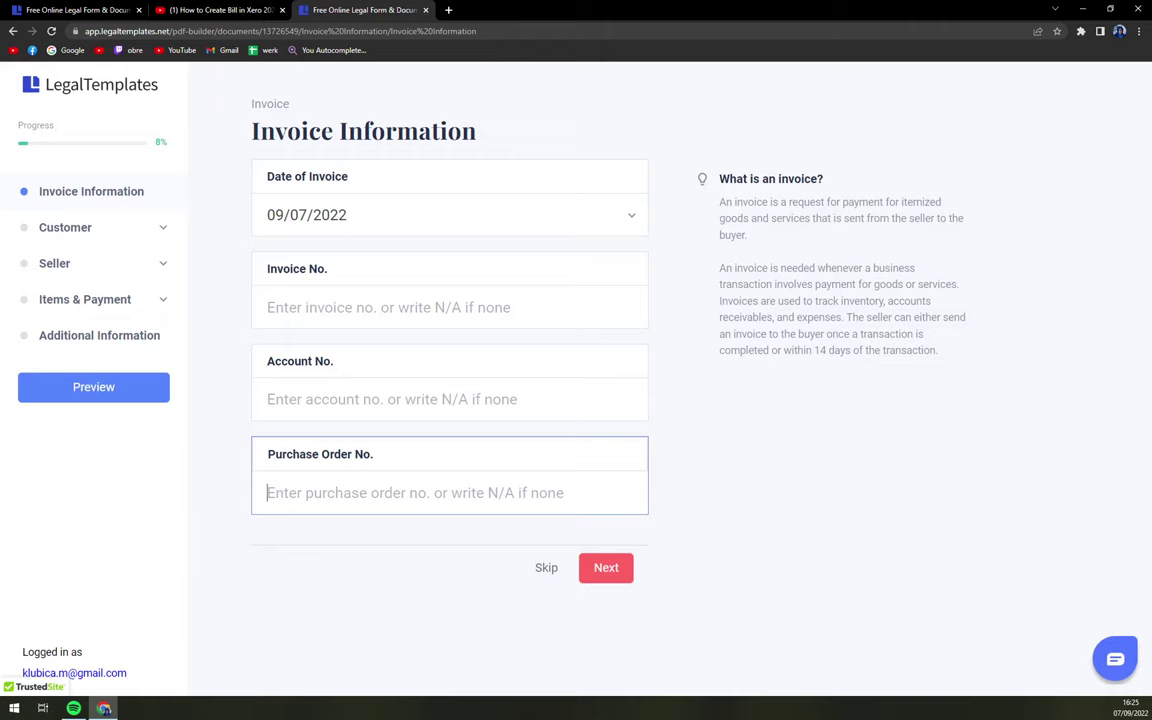
pyautogui.hotkey('alt', 'Tab')
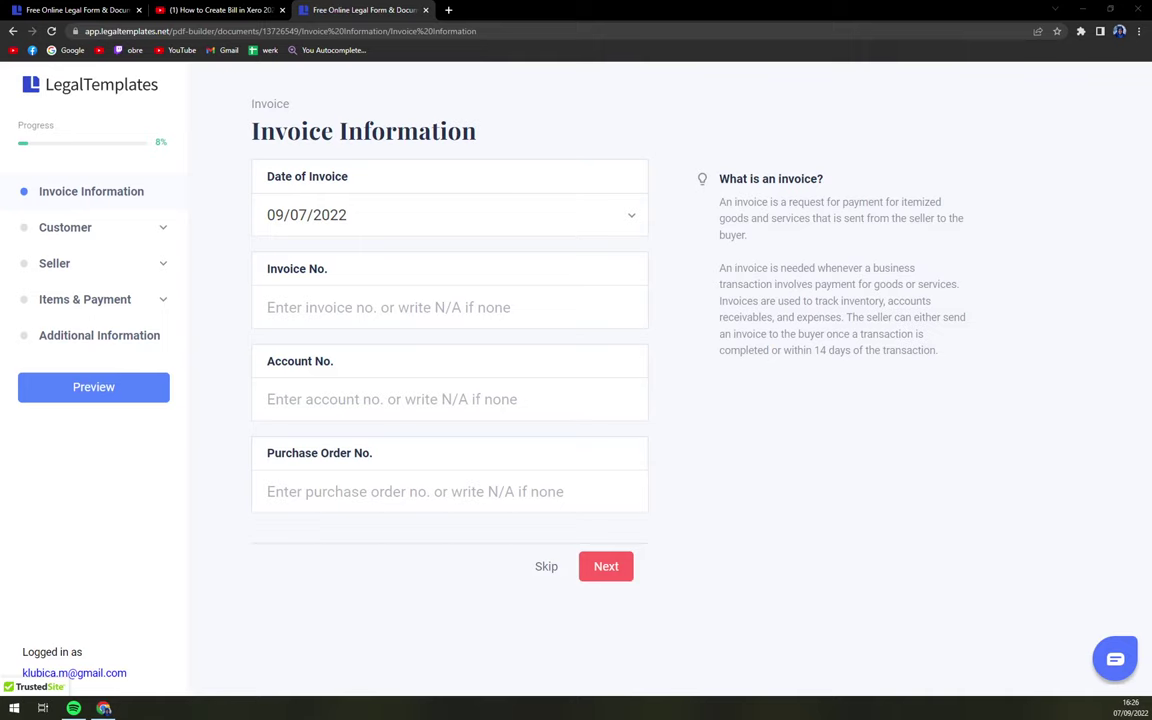
# Set the invoice number to 01, leave the account and purchase order numbers blank, and continue to the customer's billing information.
pyautogui.click(388, 308)
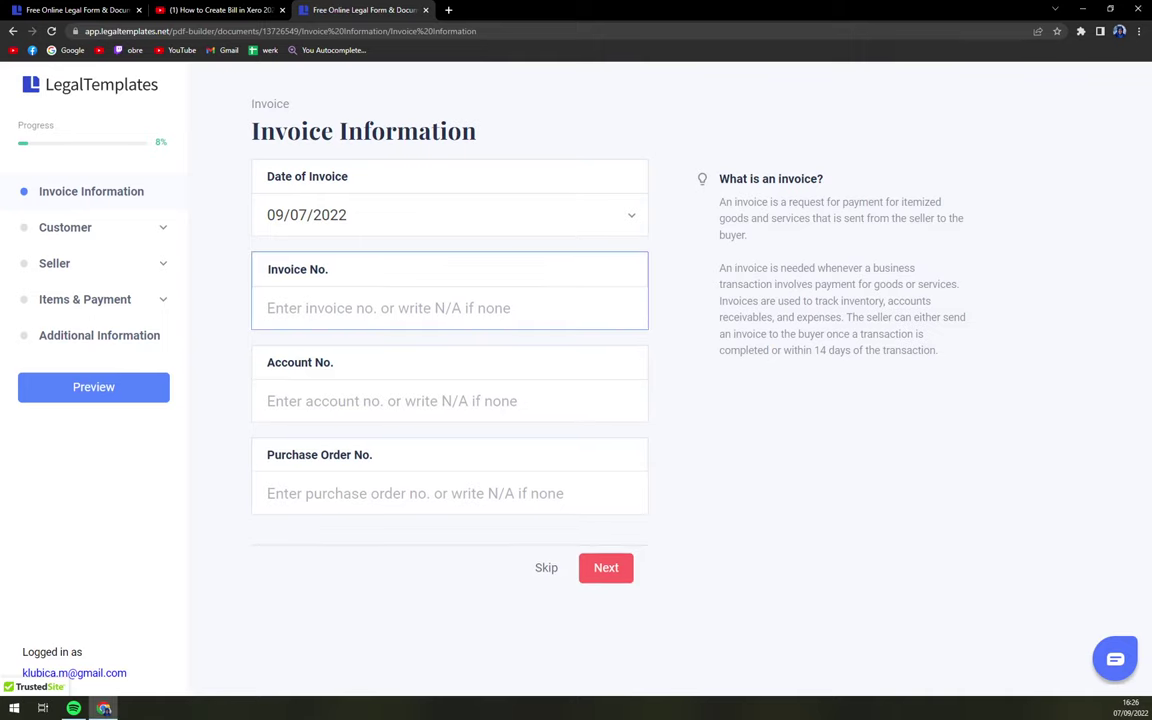
pyautogui.write('01')
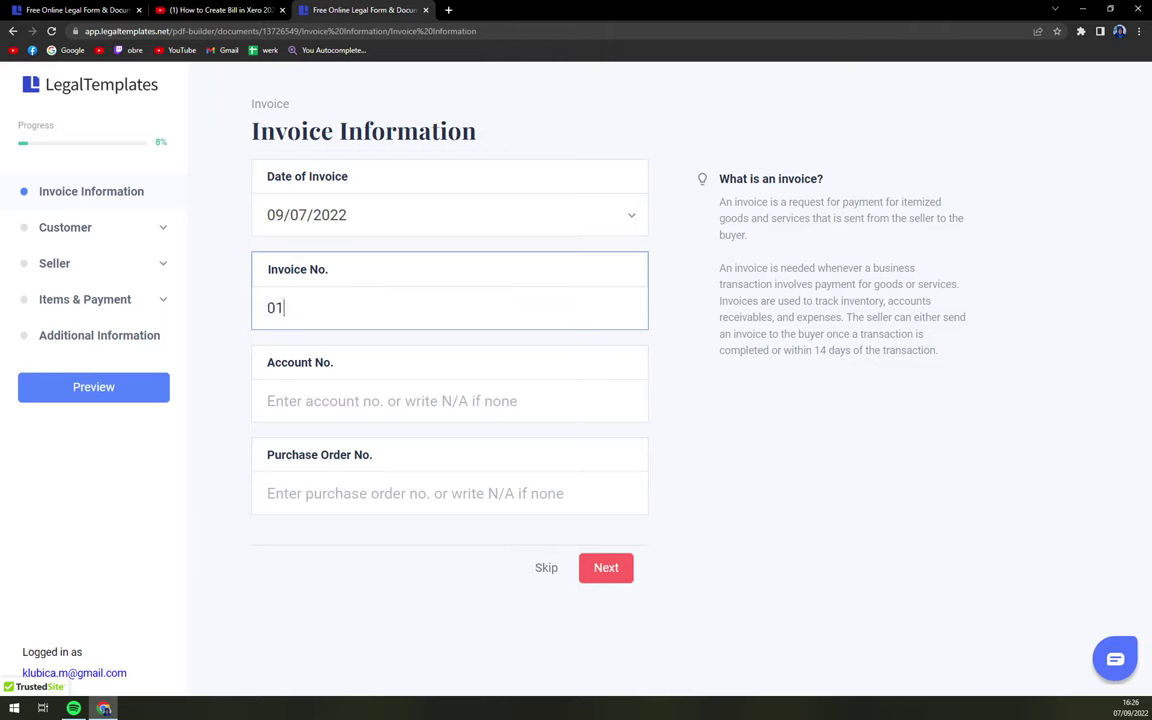
pyautogui.click(390, 405)
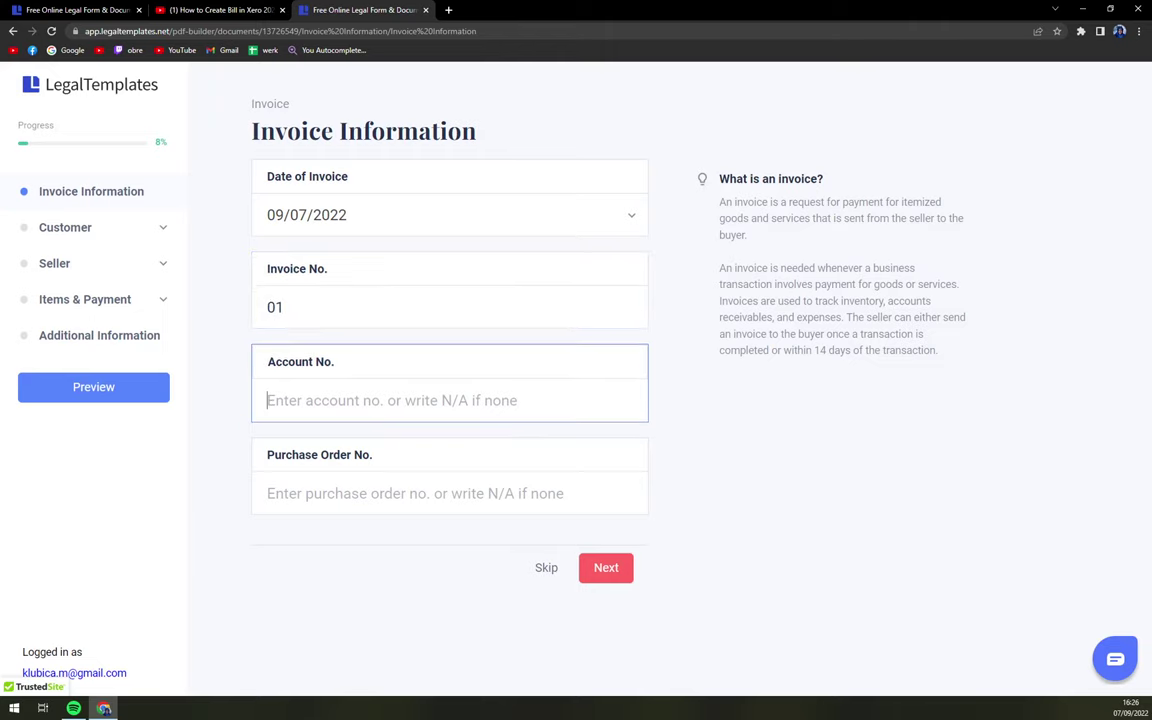
pyautogui.click(400, 472)
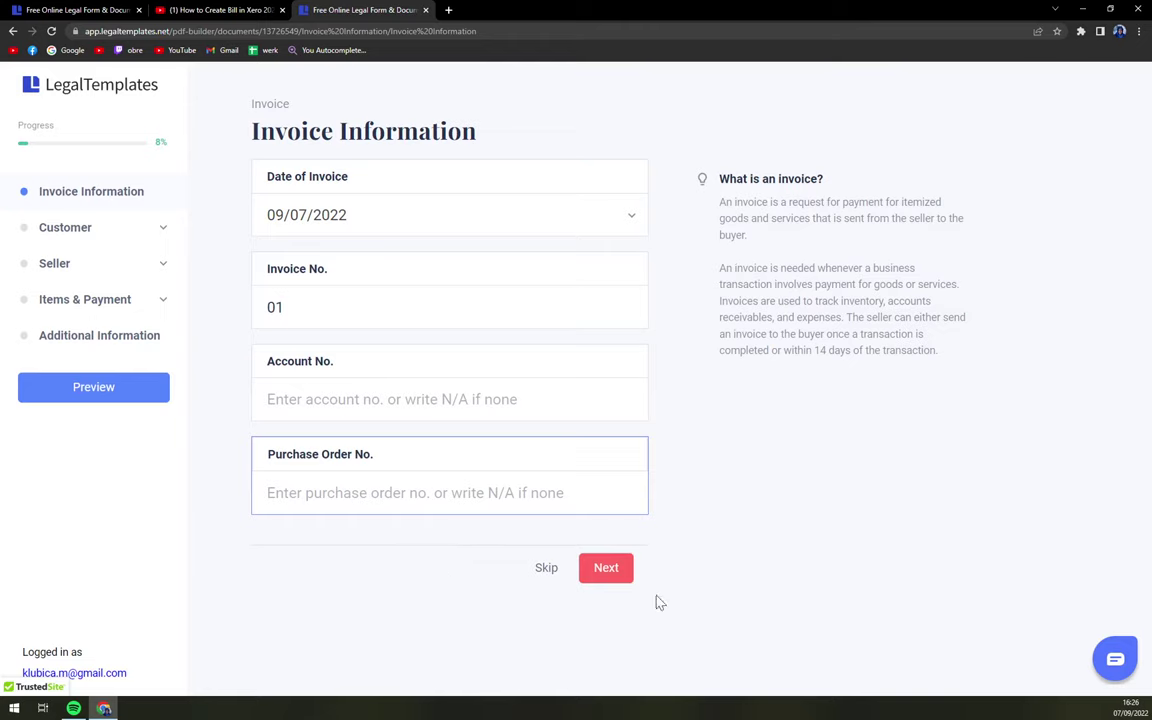
pyautogui.click(612, 570)
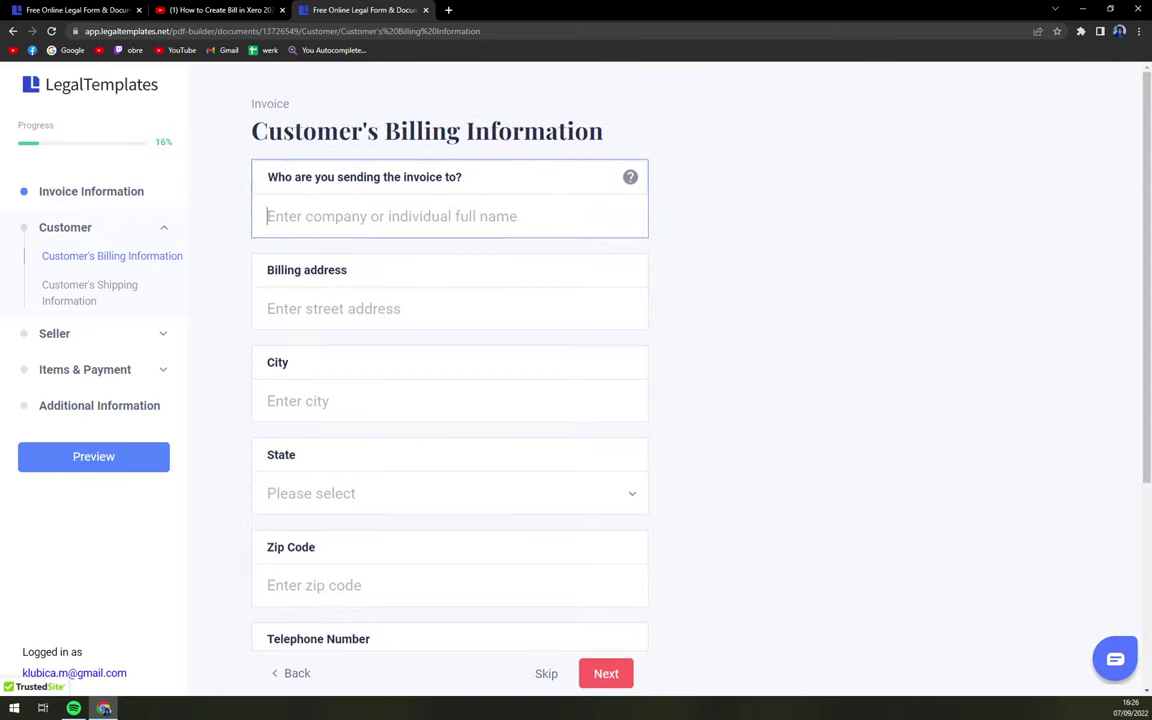
# Enter CUSTOMER as the invoice recipient, skip the remaining billing fields, and continue to the shipping information.
pyautogui.write('CUTTOMER')
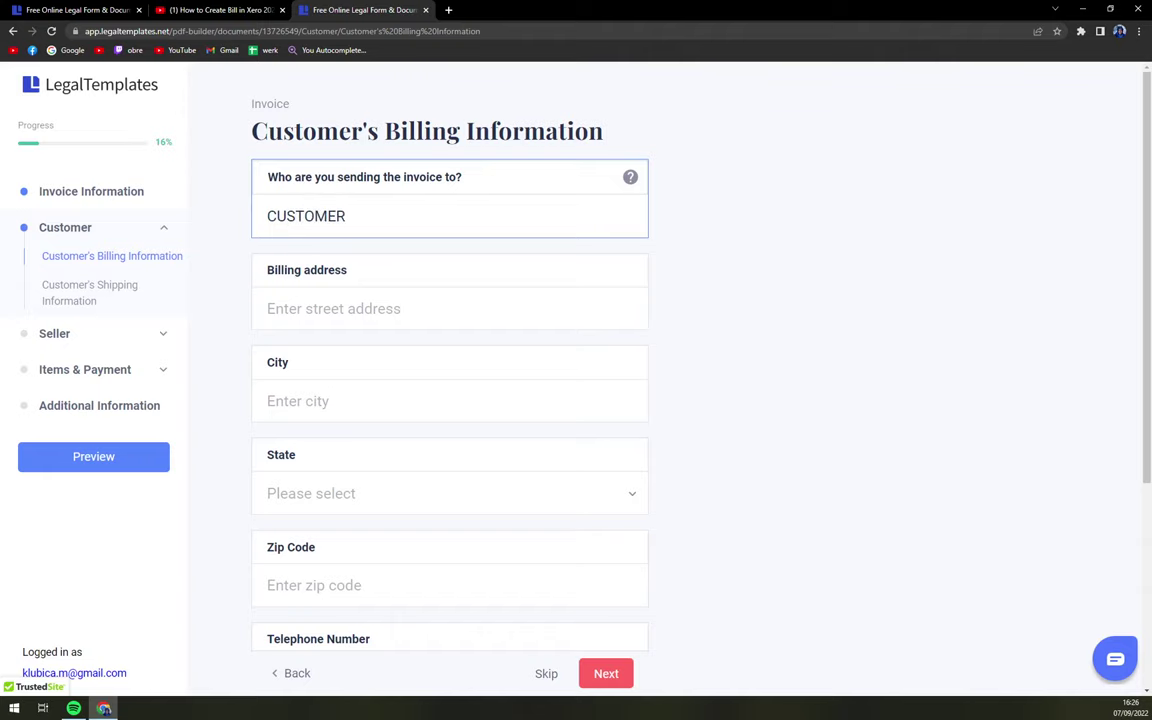
pyautogui.scroll(-3, 350, 314)
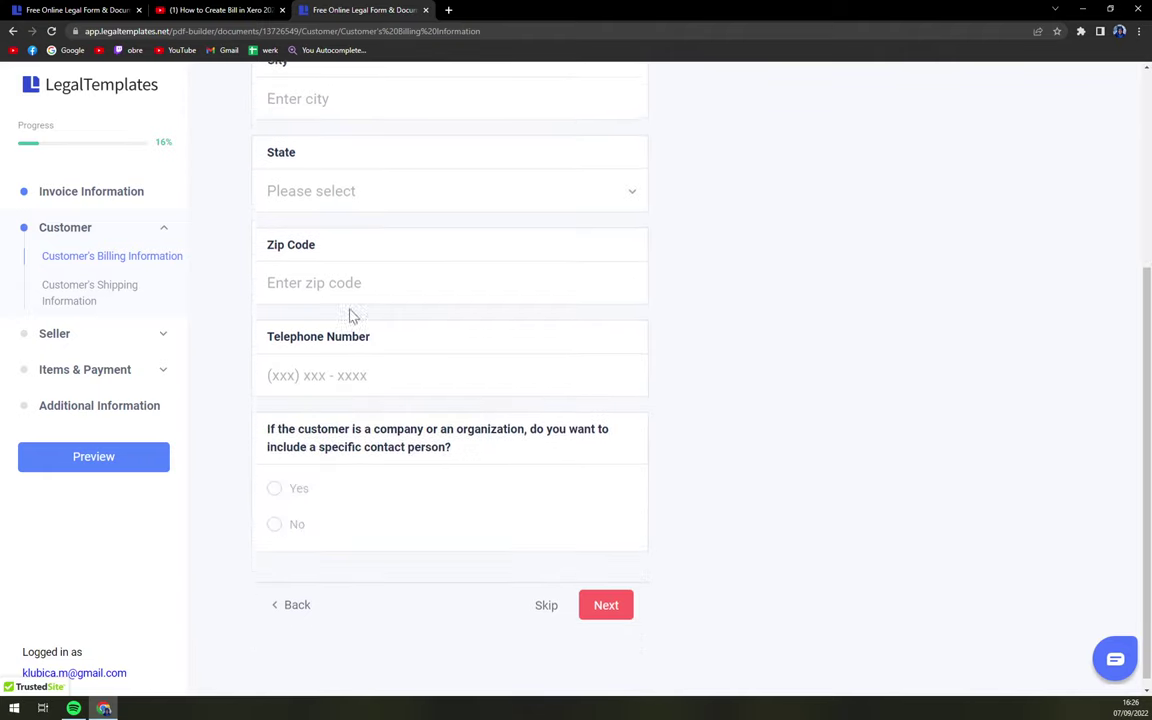
pyautogui.click(597, 598)
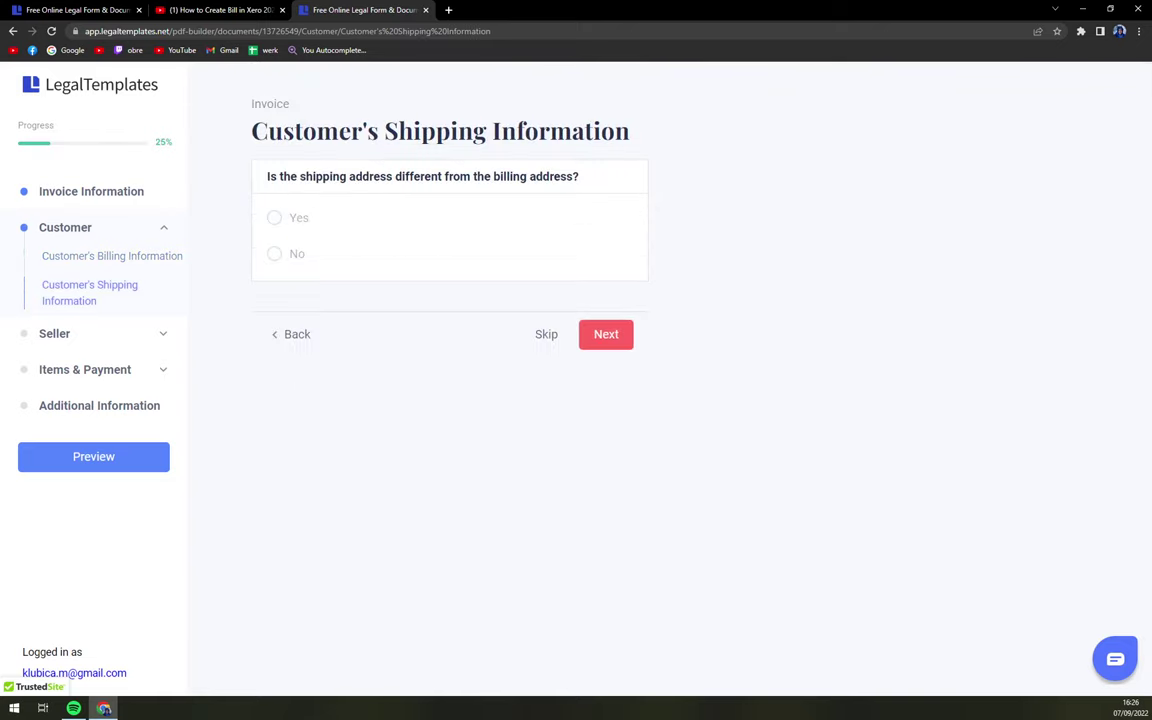
# Answer No to whether the shipping address differs from the billing address and continue to the seller's information.
pyautogui.click(299, 254)
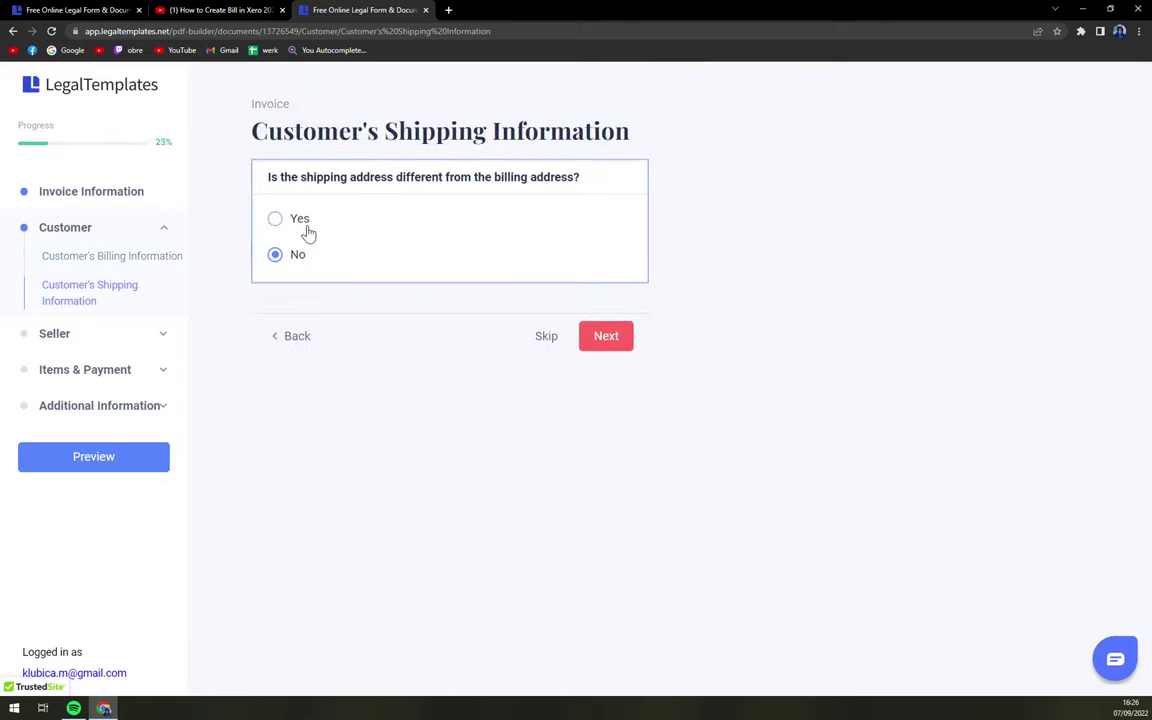
pyautogui.click(304, 229)
pyautogui.click(284, 255)
pyautogui.click(608, 337)
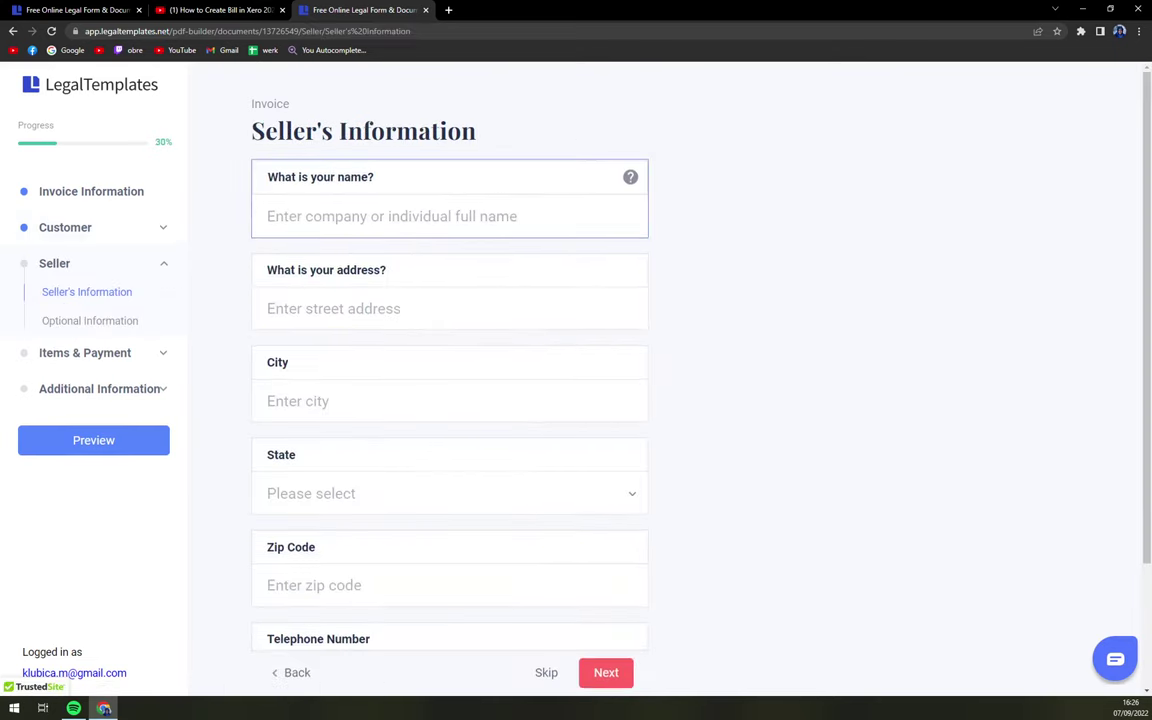
# Enter YOU as the seller's name, leave the other seller and optional contact details blank, and continue to the invoice items.
pyautogui.write('YOU')
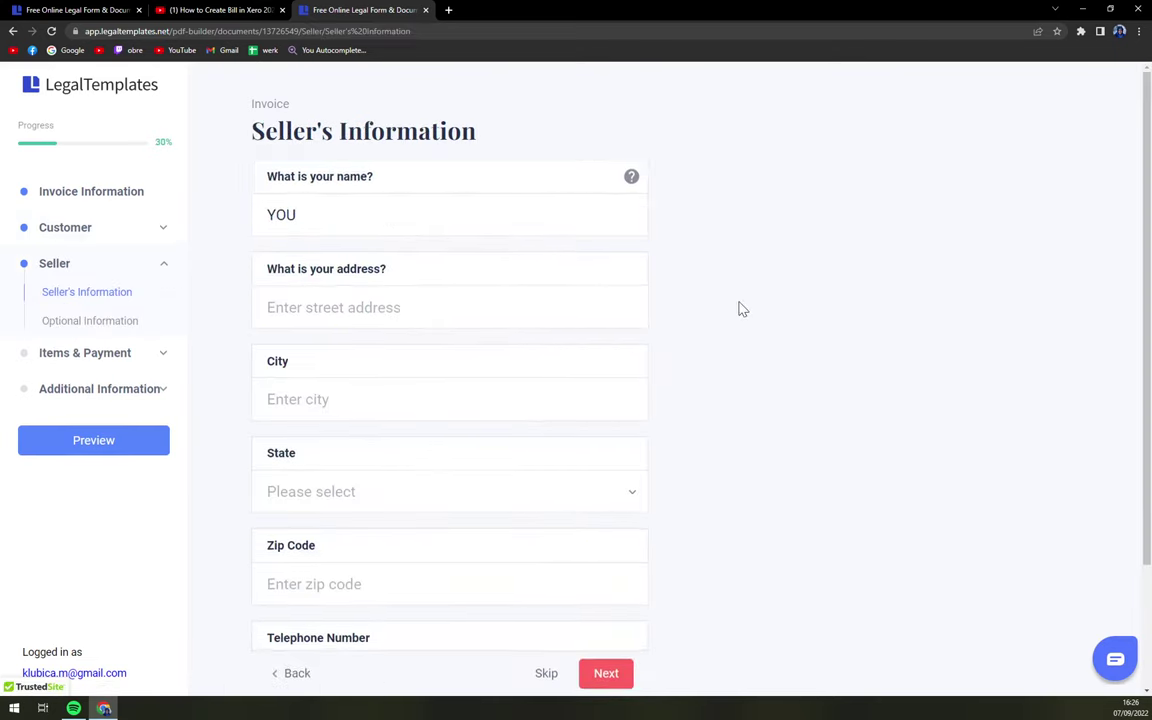
pyautogui.scroll(-3, 622, 365)
pyautogui.click(612, 596)
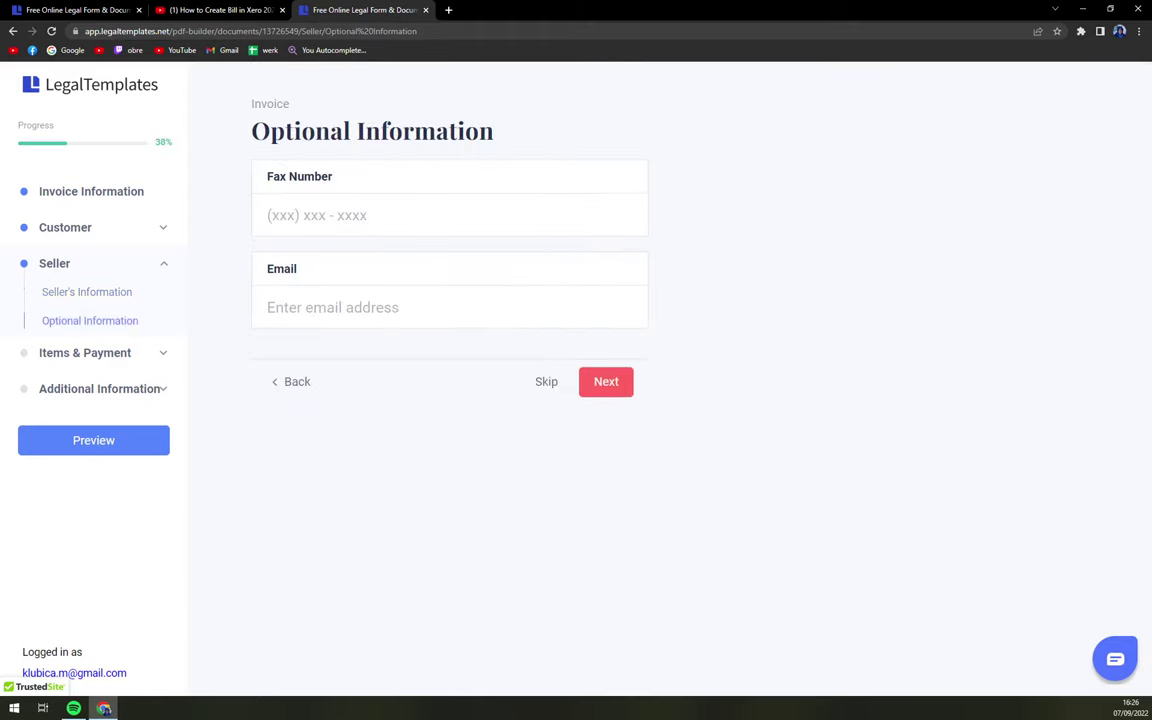
pyautogui.click(608, 385)
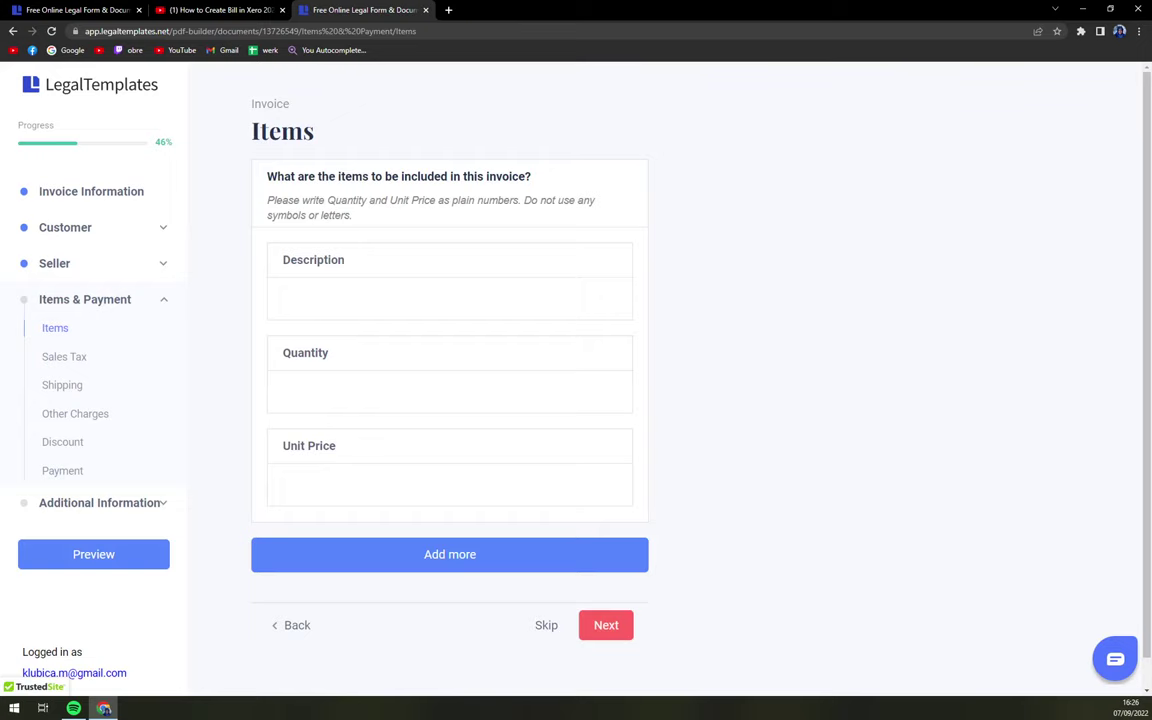
# Add several more blank item entries to the invoice and continue to the sales tax section.
pyautogui.scroll(-1, 488, 216)
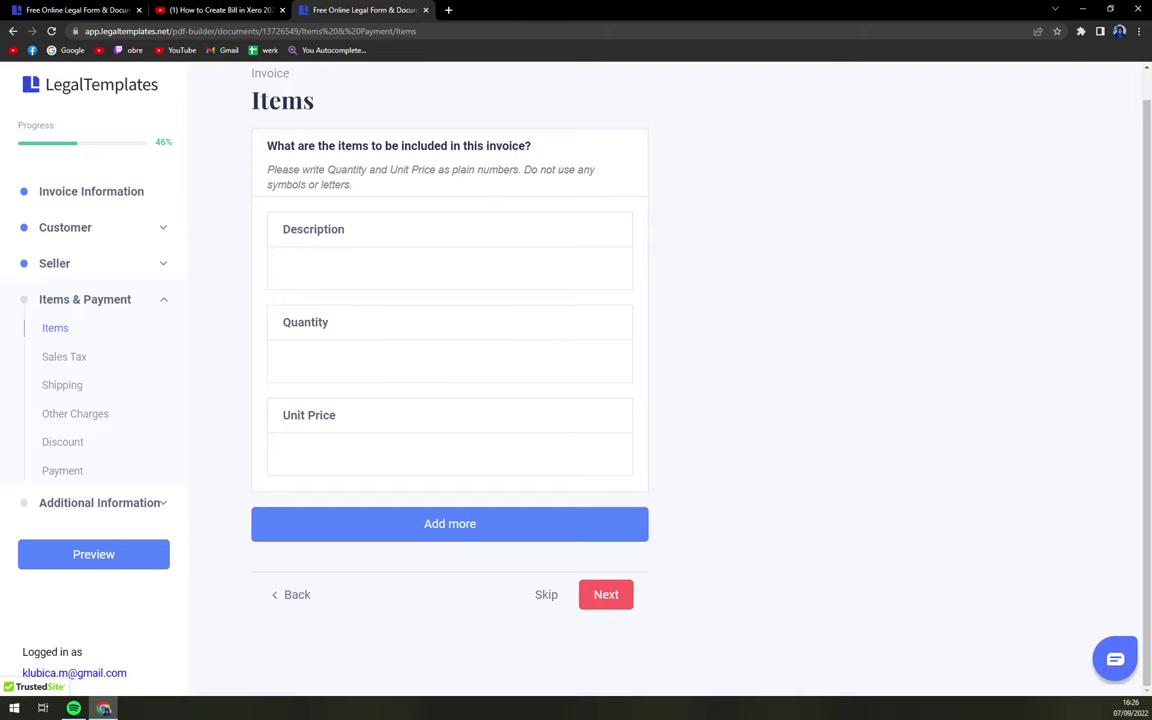
pyautogui.click(420, 535)
pyautogui.scroll(-3, 480, 432)
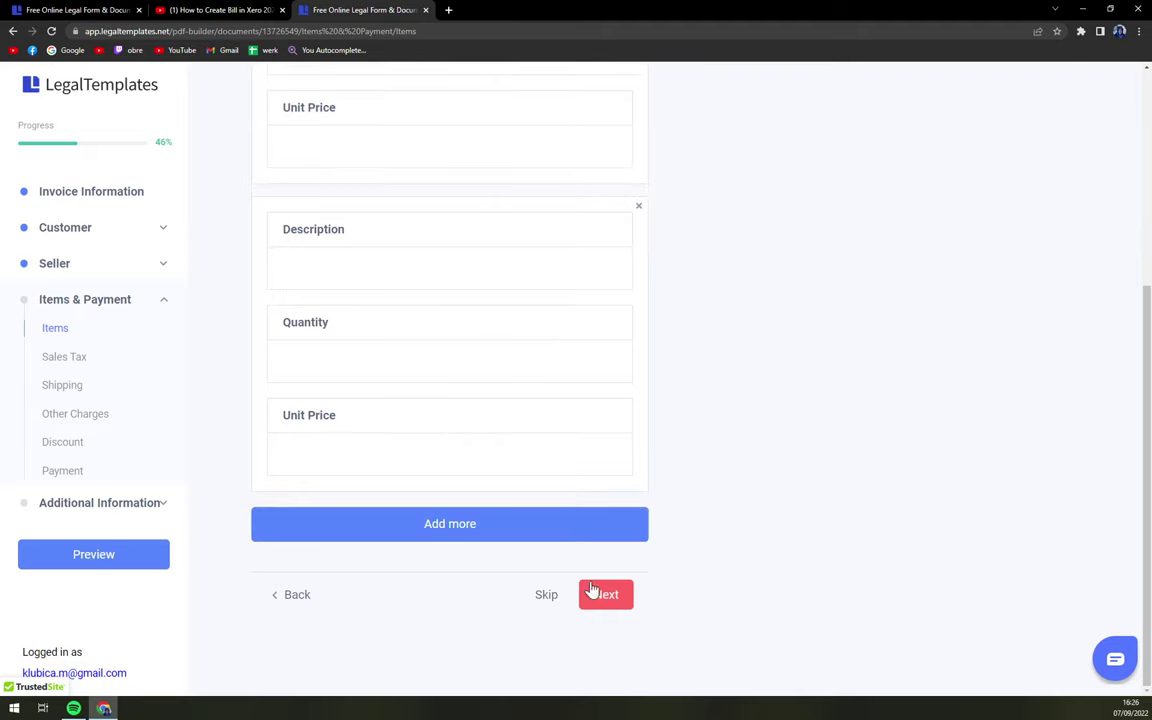
pyautogui.click(494, 538)
pyautogui.scroll(-3, 566, 375)
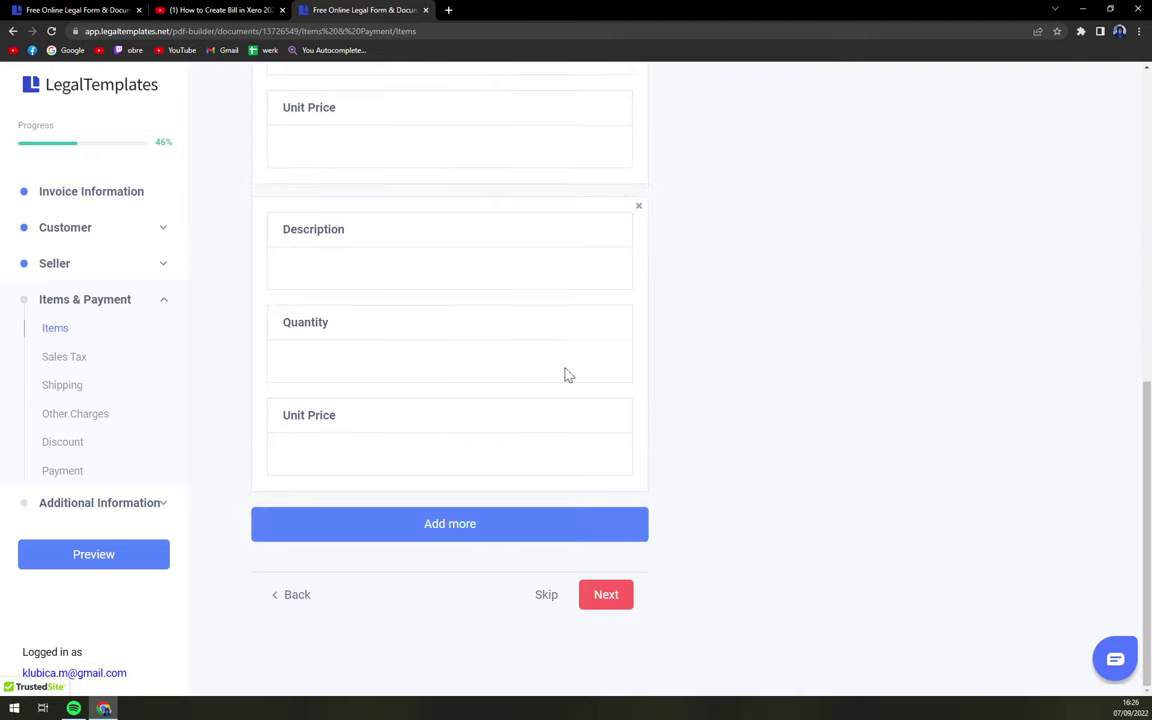
pyautogui.click(506, 535)
pyautogui.scroll(-3, 697, 414)
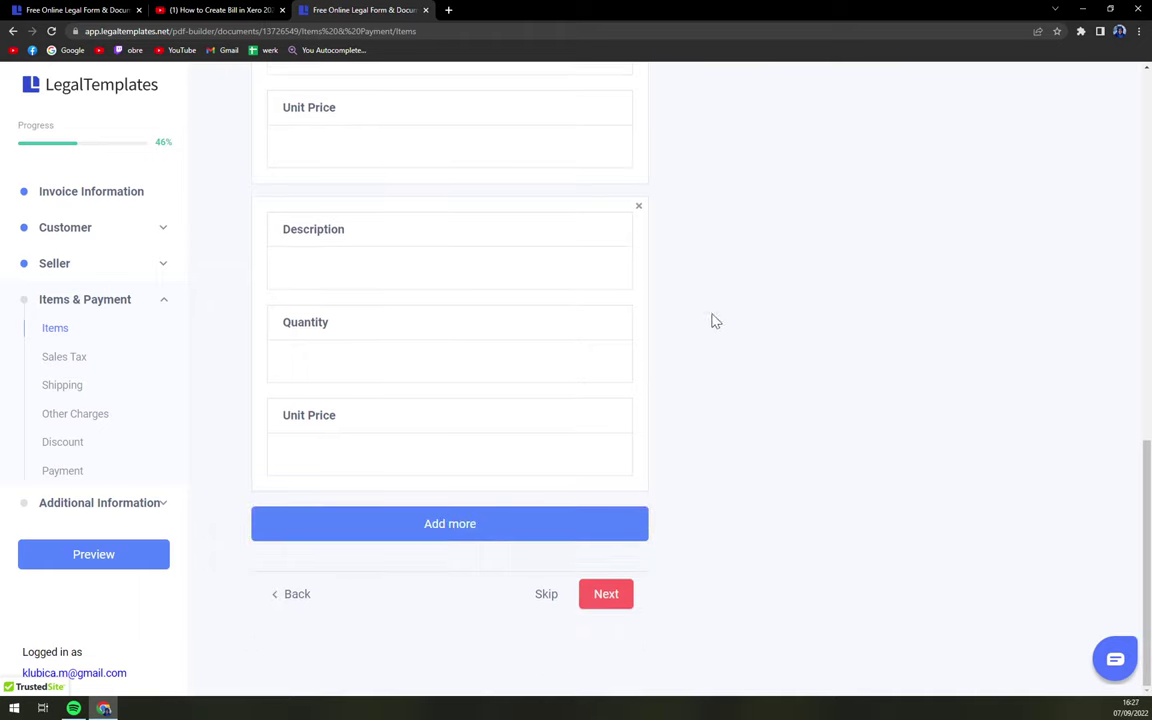
pyautogui.click(483, 521)
pyautogui.scroll(15, 483, 512)
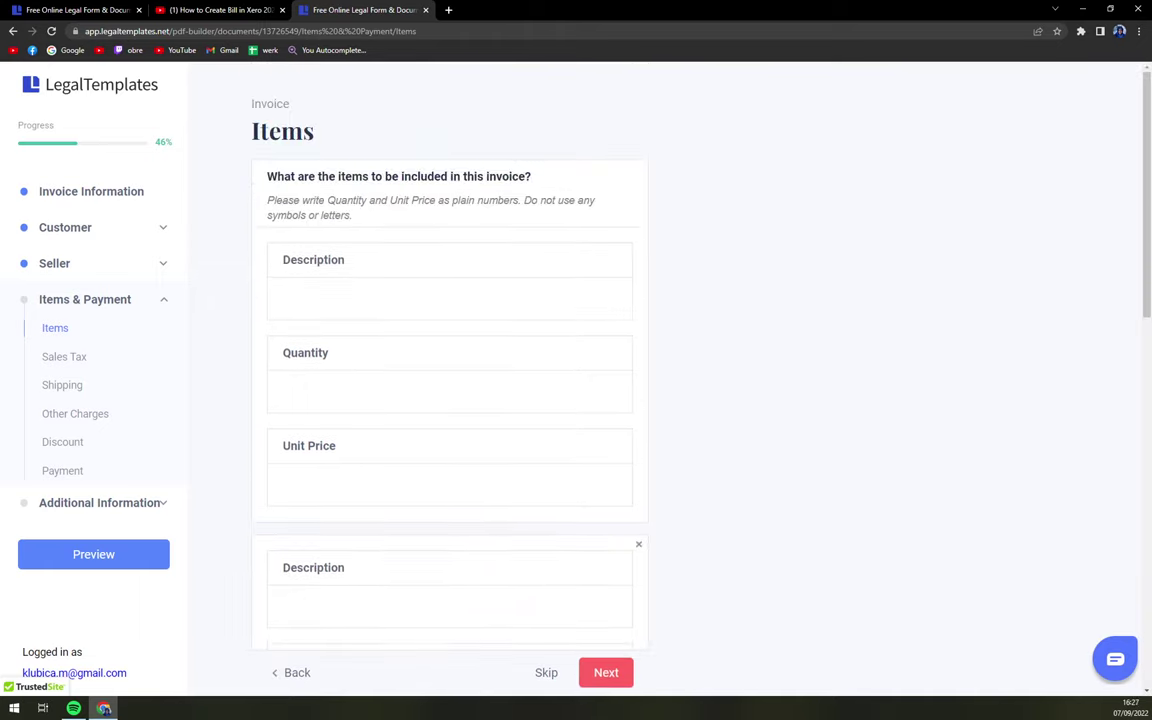
pyautogui.click(622, 678)
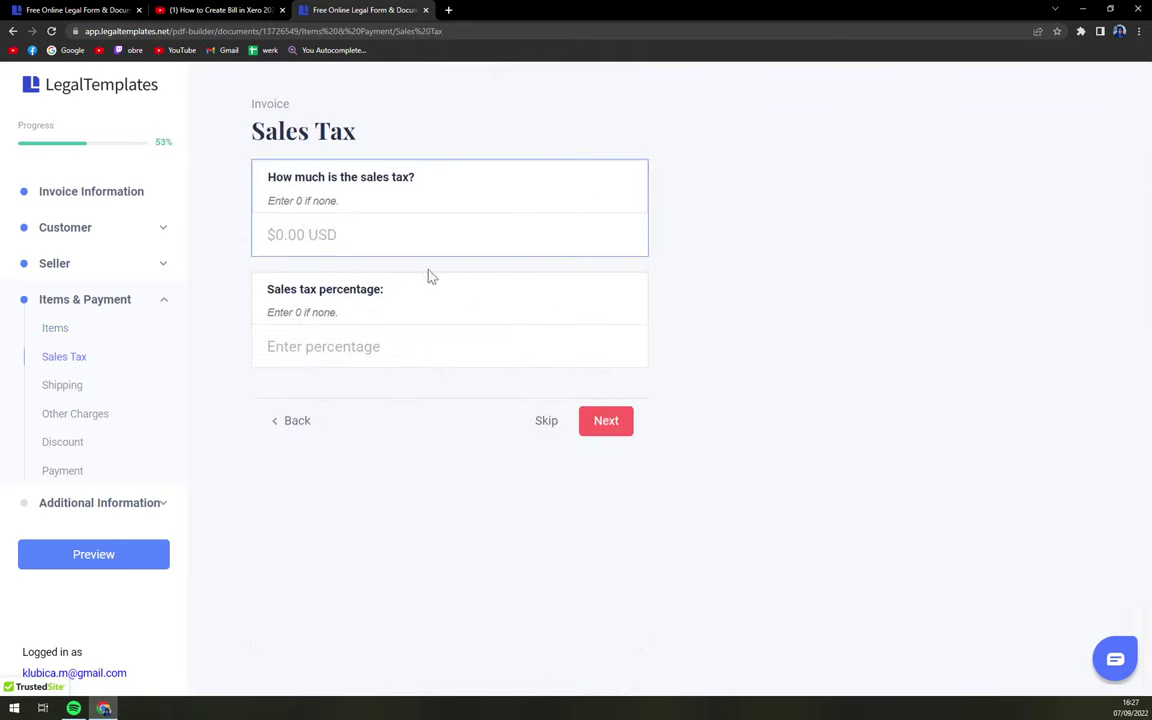
# Proceed through sales tax, shipping, other charges and discount without entering anything, up to the payment section.
pyautogui.click(606, 422)
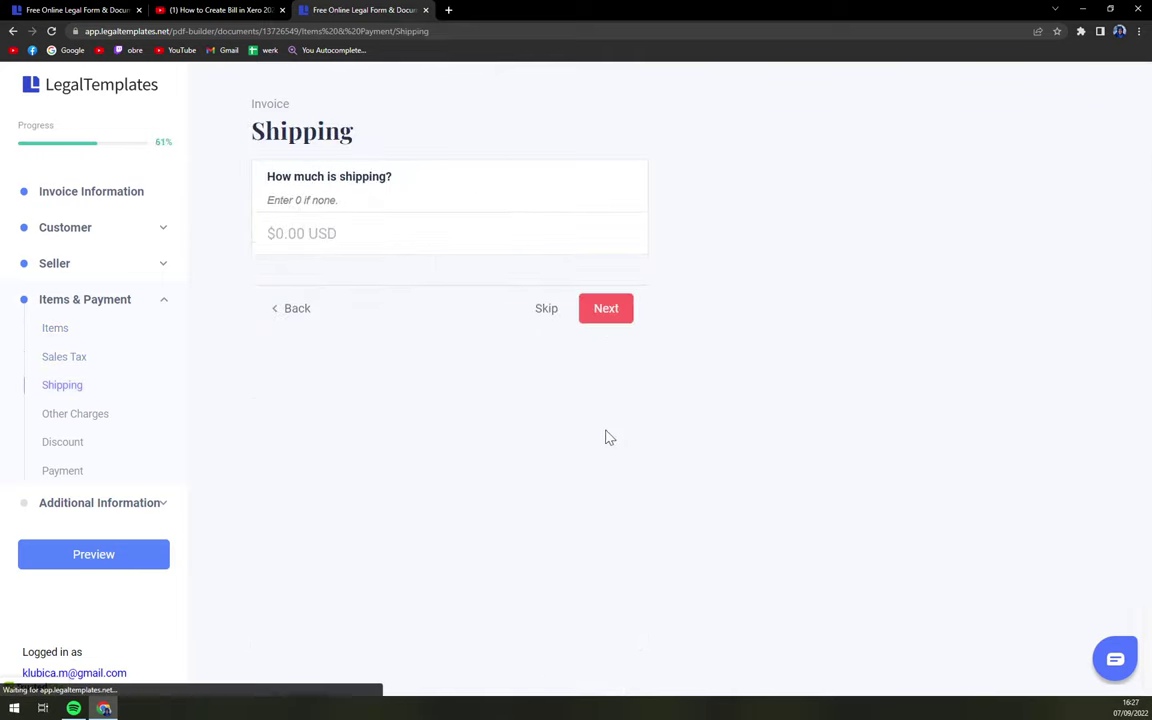
pyautogui.click(625, 311)
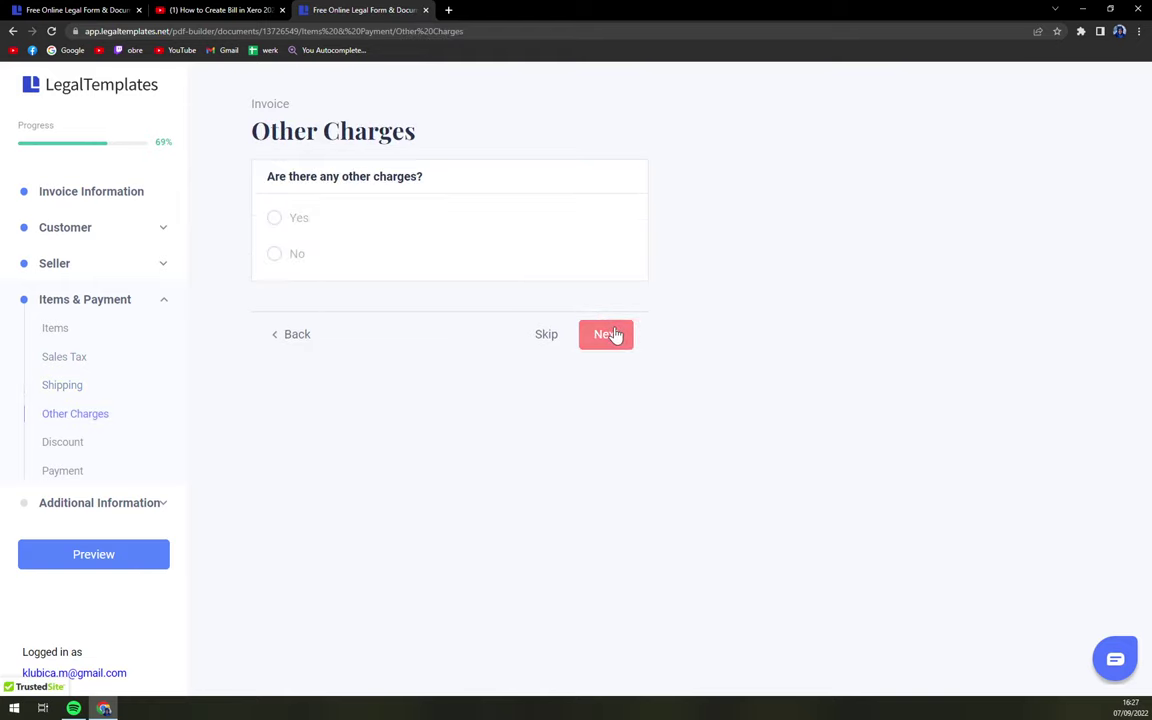
pyautogui.click(614, 336)
pyautogui.click(616, 337)
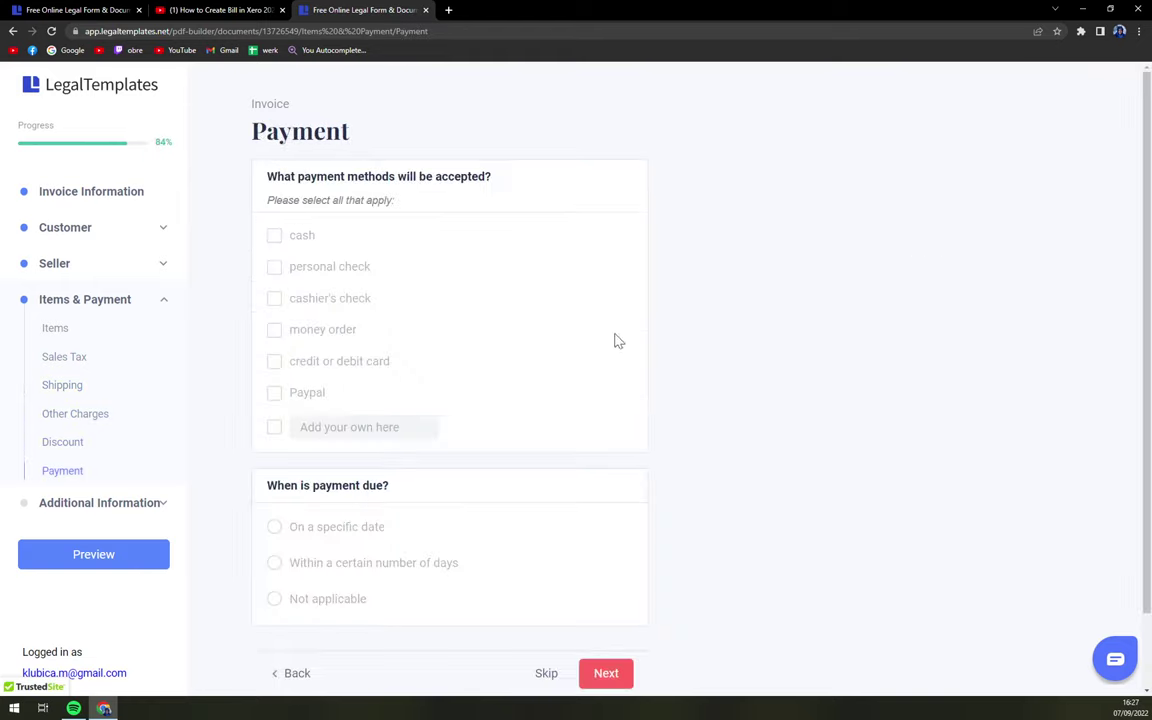
# Accept cash, money order and credit or debit card as payment methods, leave the due date unset, and continue to the shipping date.
pyautogui.click(301, 236)
pyautogui.click(336, 332)
pyautogui.click(341, 364)
pyautogui.scroll(-2, 590, 445)
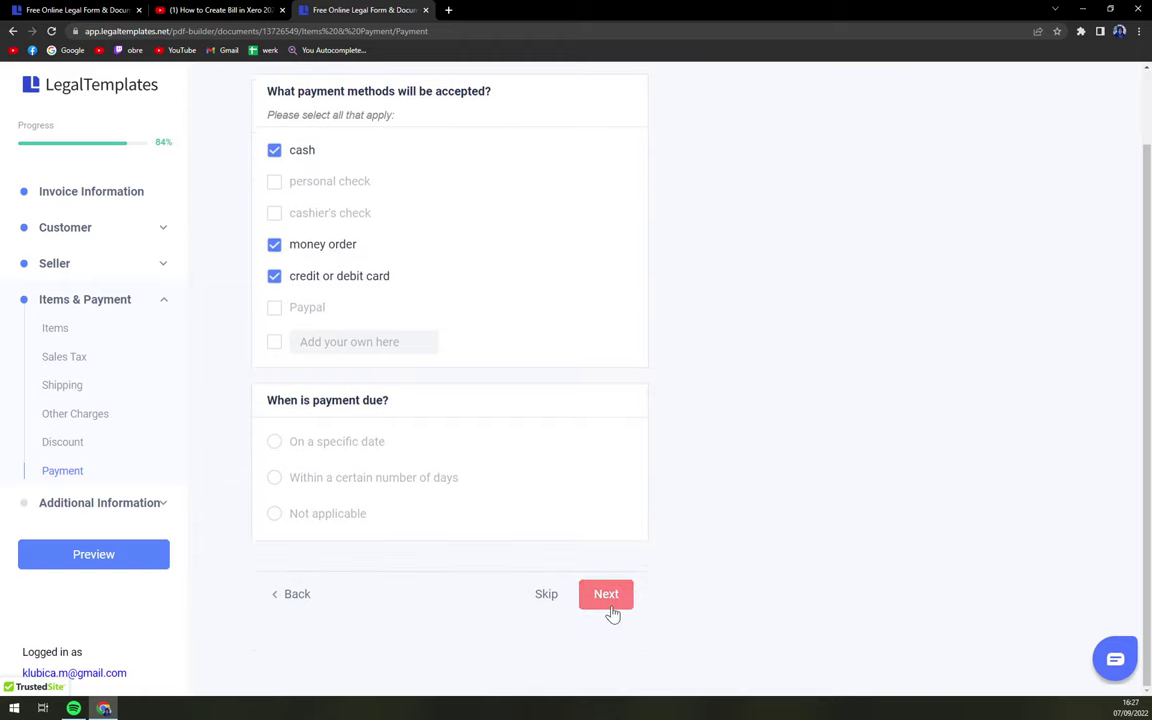
pyautogui.click(607, 594)
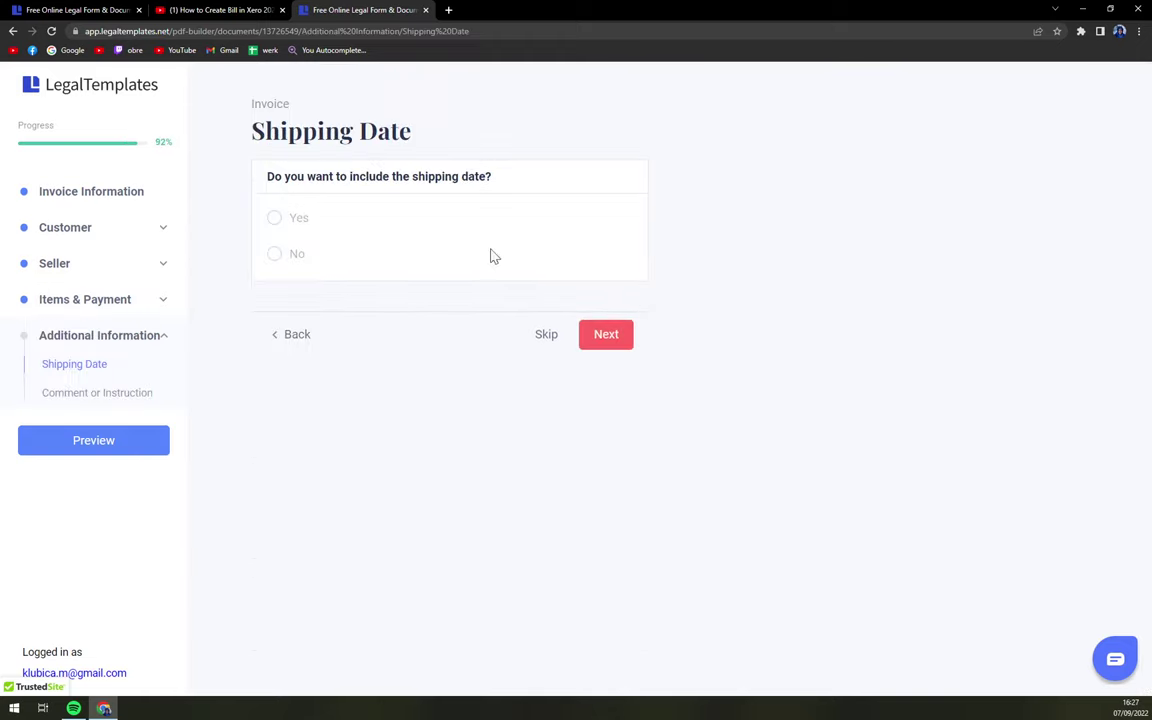
# Include the shipping date, keeping 09/07/2022, and choose to include additional comments or special instructions on the invoice.
pyautogui.click(277, 217)
pyautogui.click(298, 256)
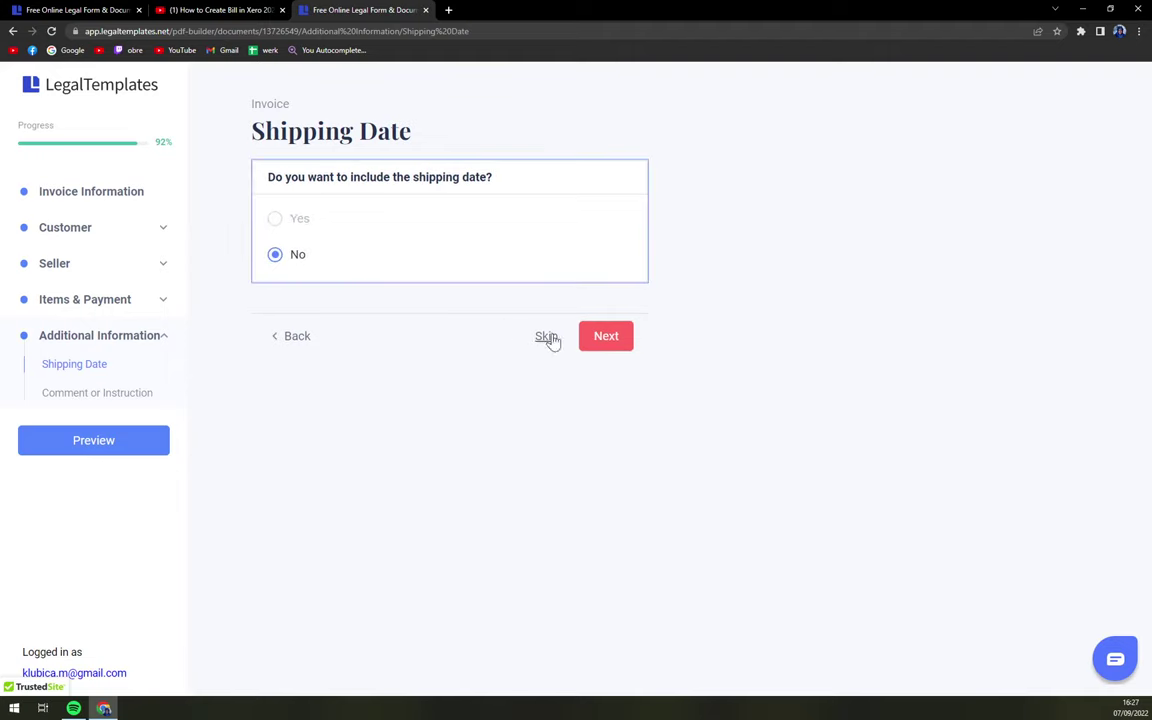
pyautogui.click(300, 221)
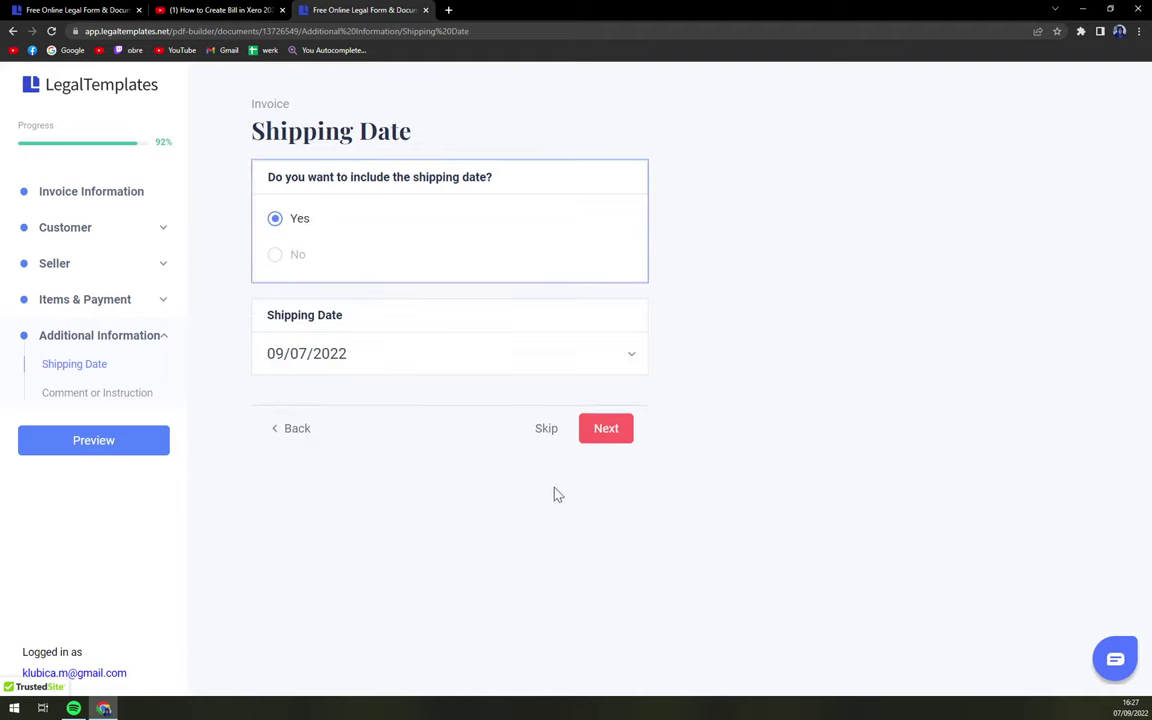
pyautogui.click(614, 437)
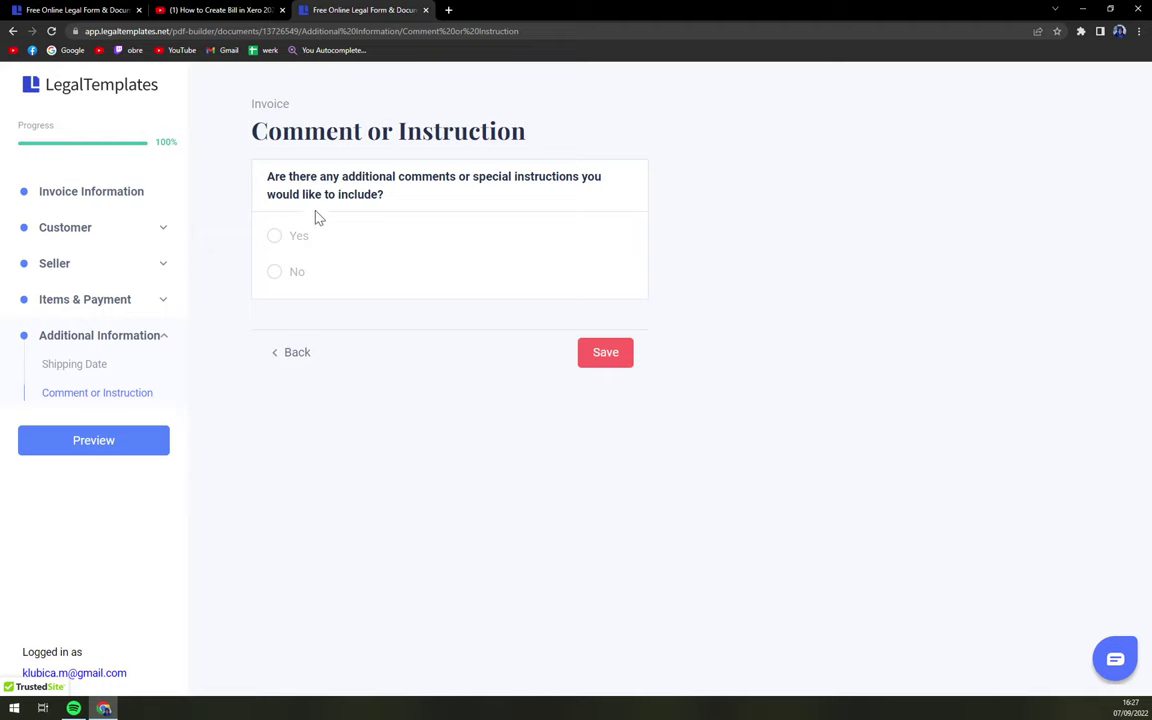
pyautogui.click(285, 238)
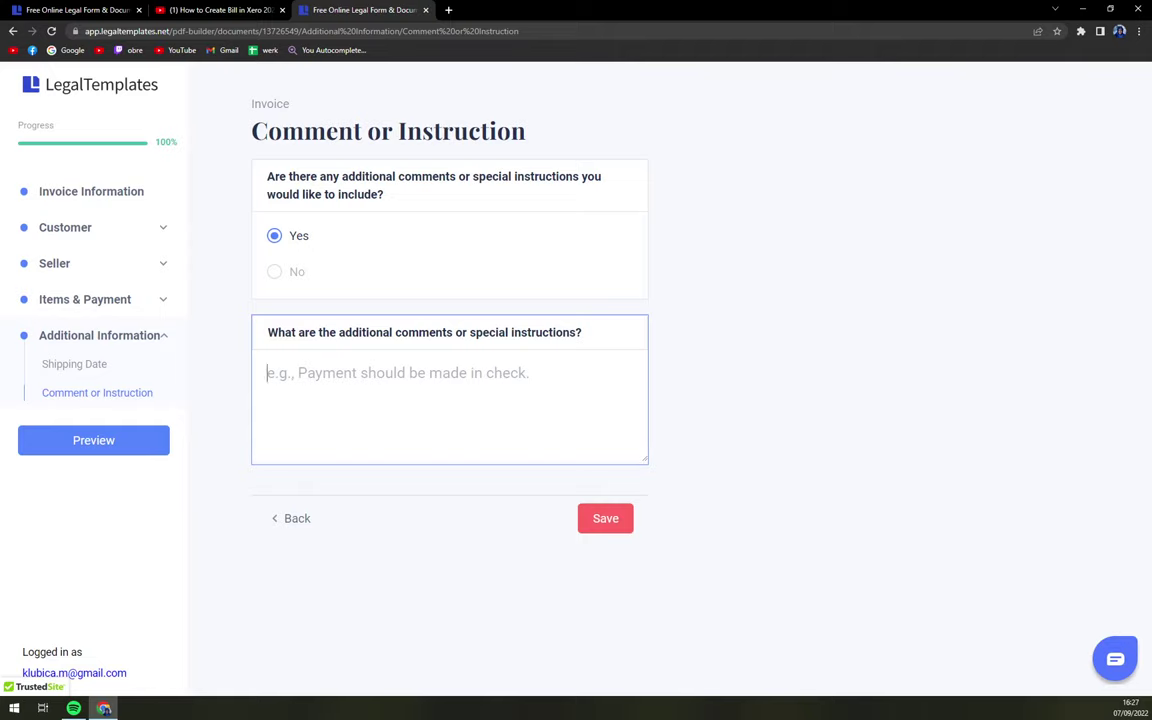
# Preview the whole invoice document, then save the invoice with the comments text left blank.
pyautogui.click(95, 440)
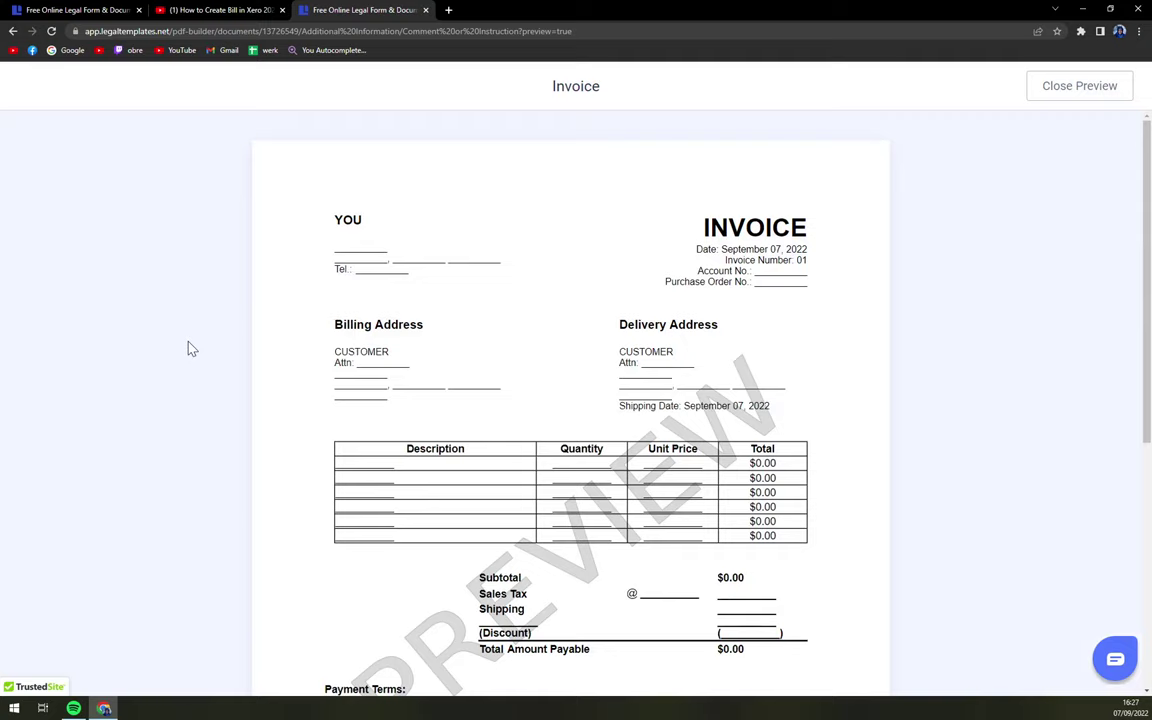
pyautogui.scroll(-3, 373, 310)
pyautogui.scroll(3, 480, 460)
pyautogui.scroll(-2, 491, 458)
pyautogui.scroll(2, 491, 458)
pyautogui.click(1082, 88)
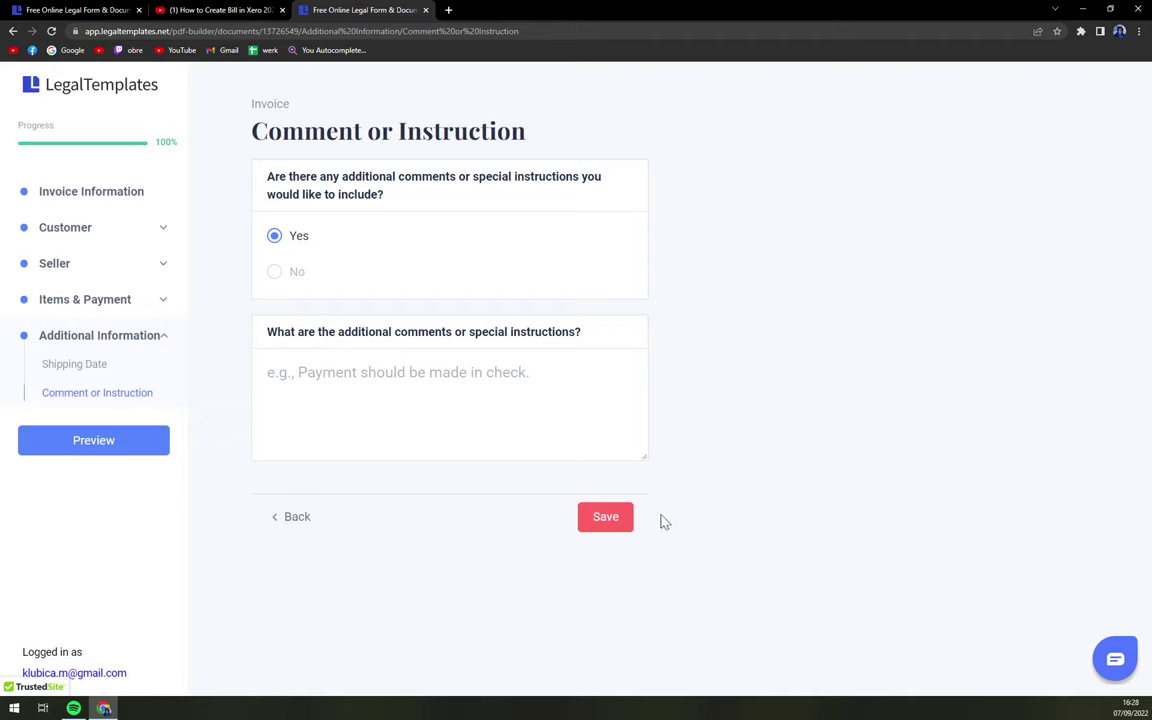
pyautogui.click(597, 520)
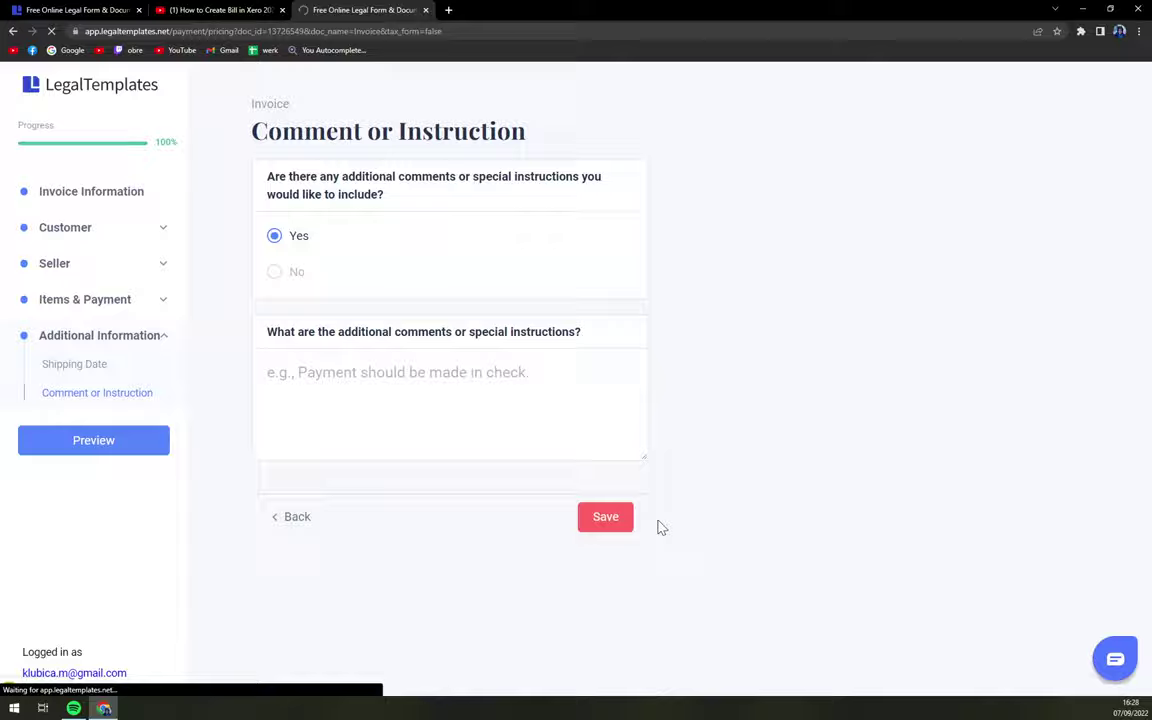